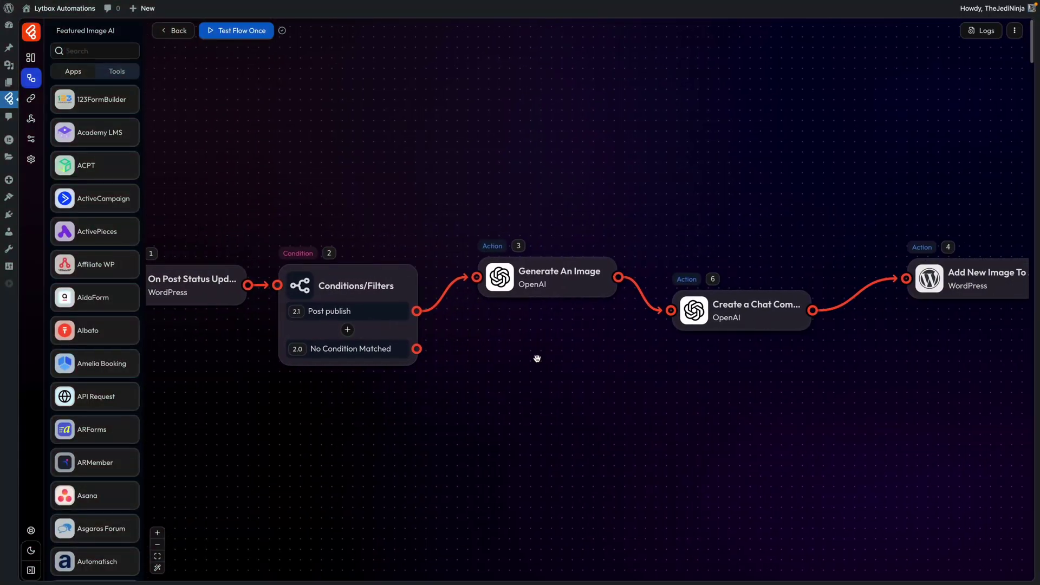
# Step: Bring the Add New Image and Update Post steps into view and open a past run's details
pyautogui.scroll(3, 542, 355)
pyautogui.moveTo(816, 357); pyautogui.dragTo(589, 385)
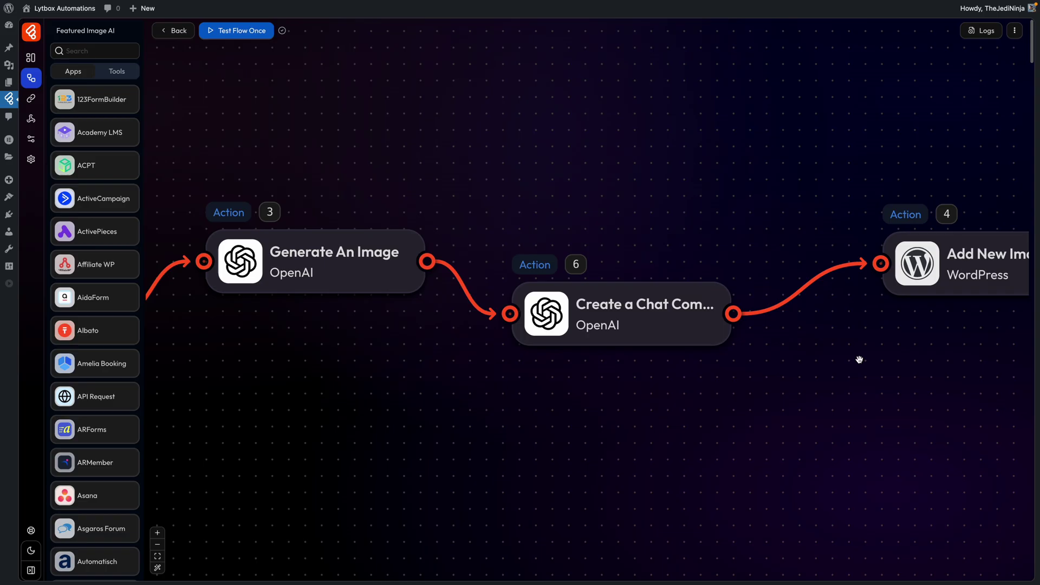
pyautogui.moveTo(860, 360); pyautogui.dragTo(459, 406)
pyautogui.moveTo(828, 454); pyautogui.dragTo(539, 404)
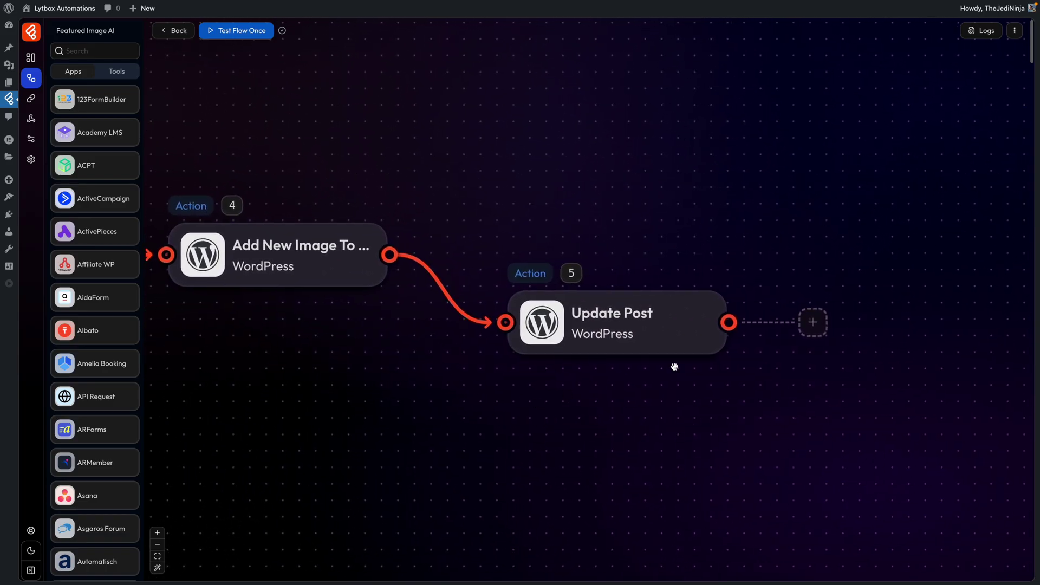
pyautogui.click(982, 31)
pyautogui.click(796, 81)
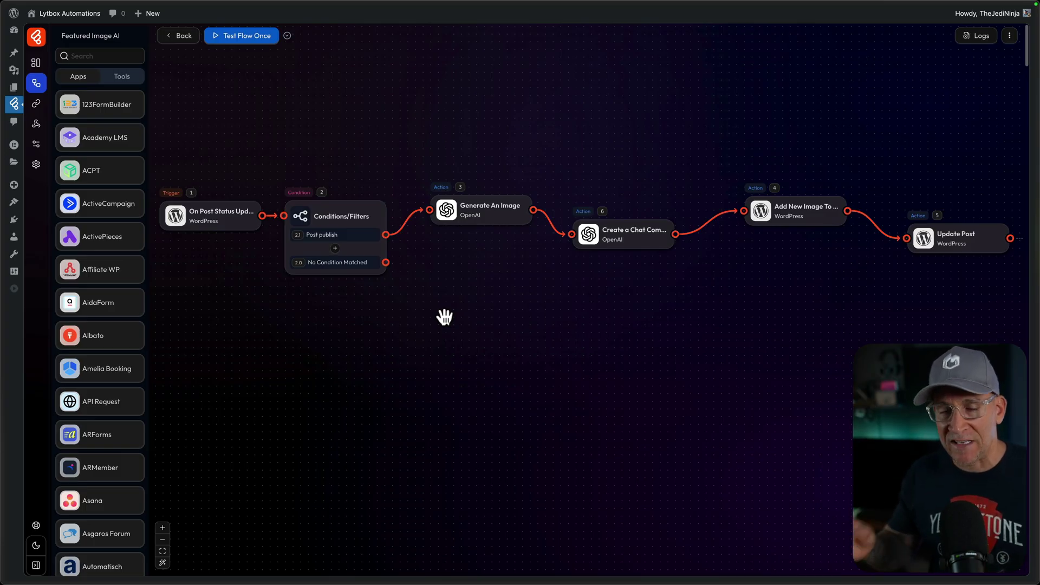
# Step: Glance at the post being edited, then return to the automation flow editor
pyautogui.moveTo(7, 271)
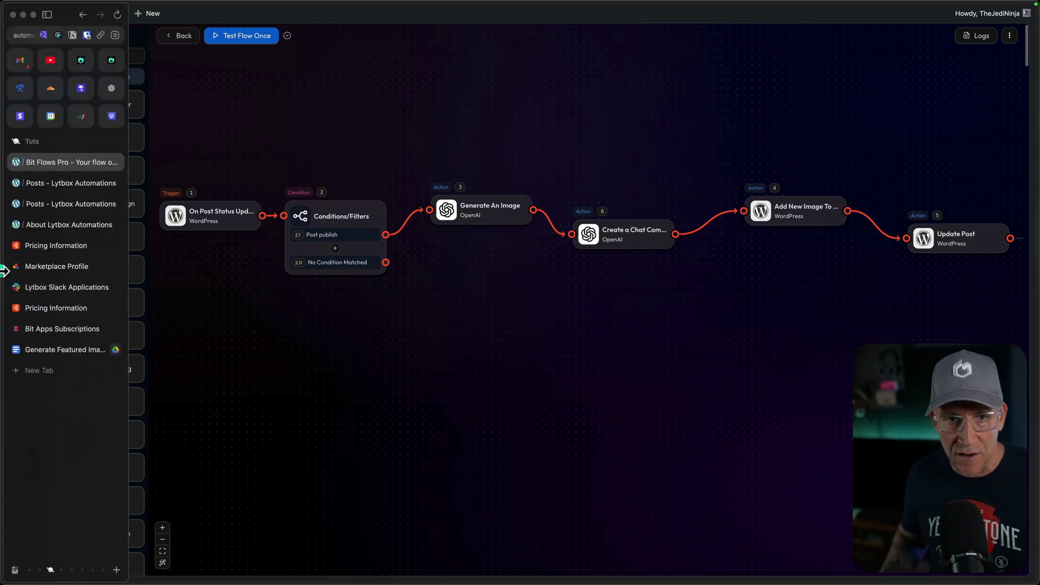
pyautogui.click(51, 183)
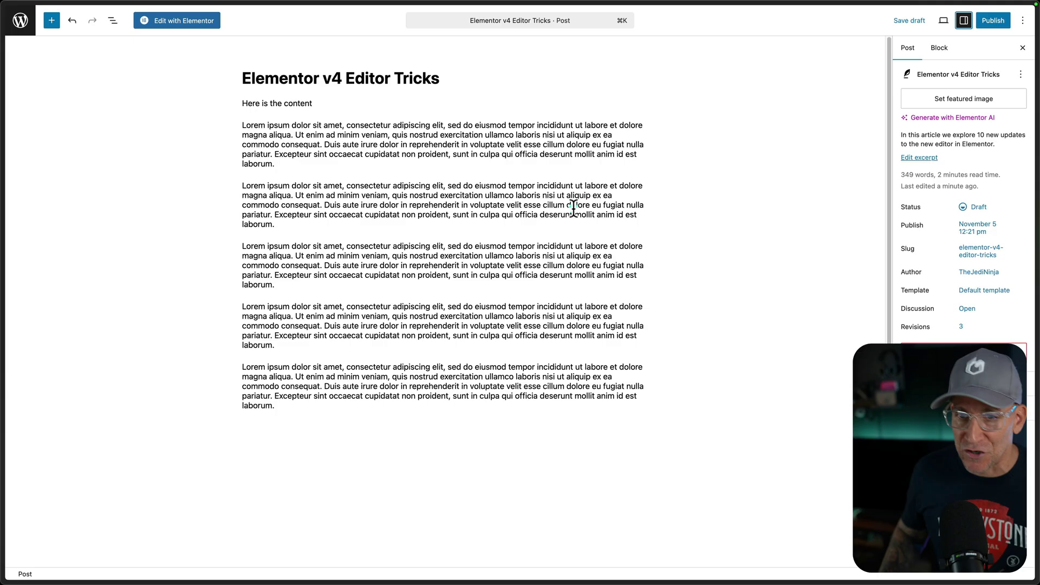
pyautogui.moveTo(4, 151)
pyautogui.click(54, 162)
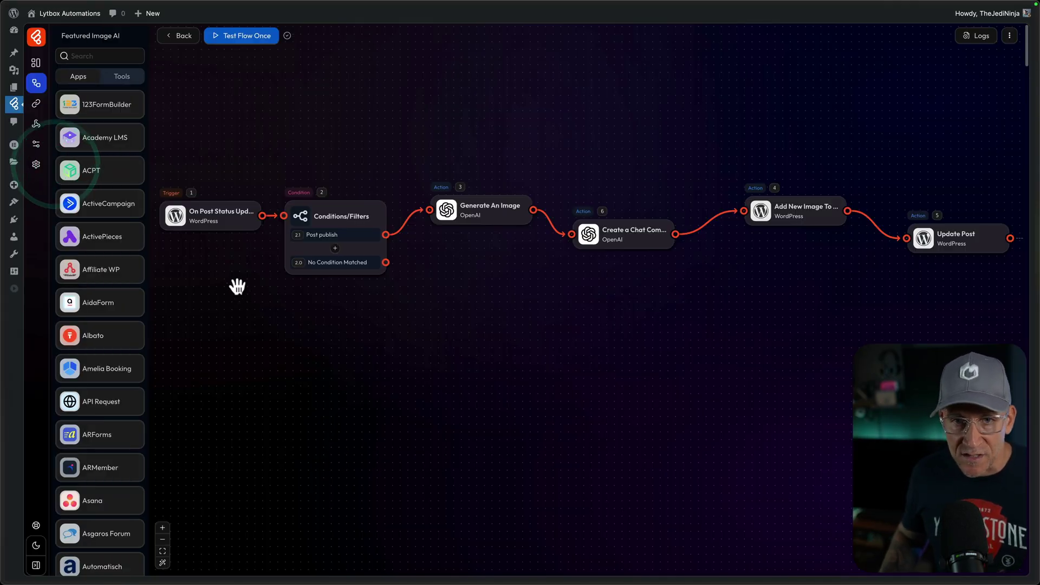
# Step: Confirm the On Post Status Update trigger's Post Type is Posts and close its settings
pyautogui.moveTo(238, 286); pyautogui.dragTo(344, 309)
pyautogui.scroll(5, 344, 309)
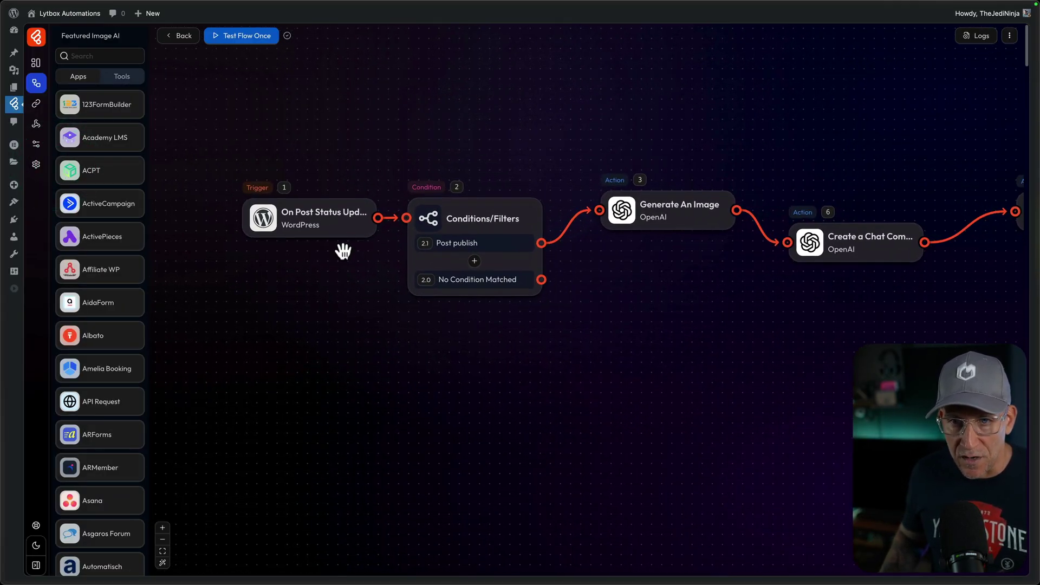
pyautogui.click(313, 225)
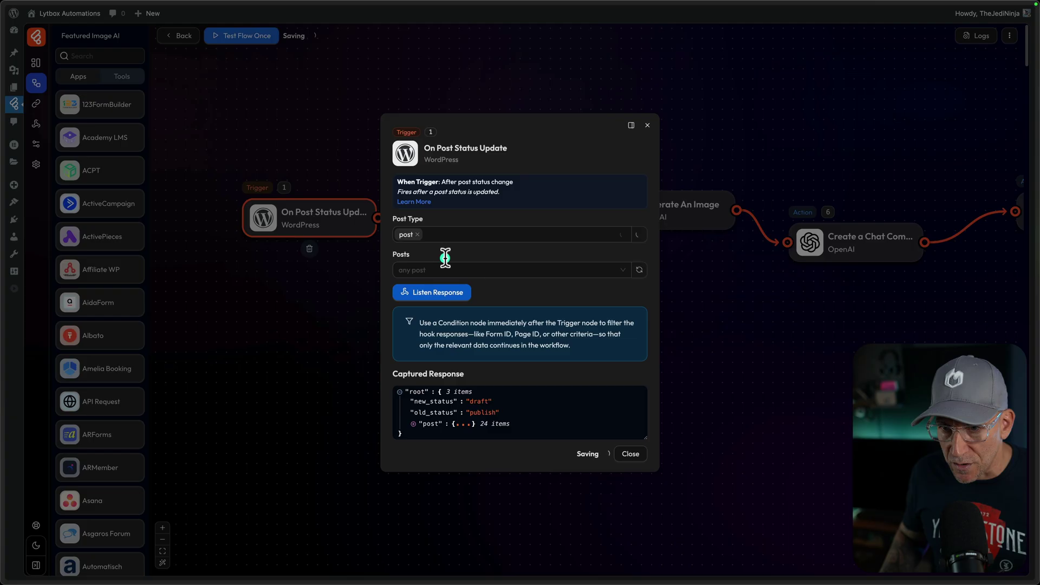
pyautogui.click(428, 233)
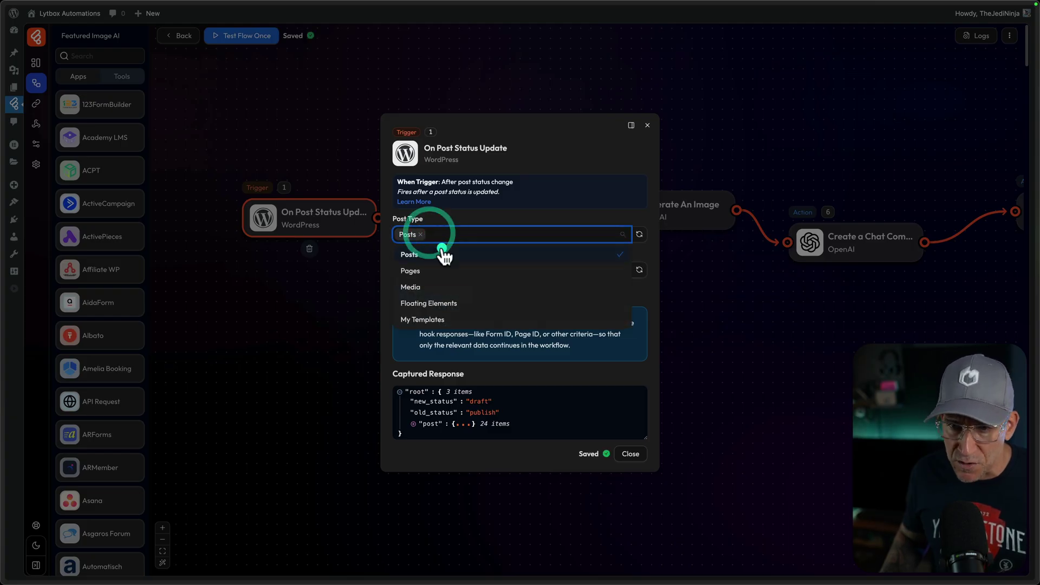
pyautogui.click(463, 219)
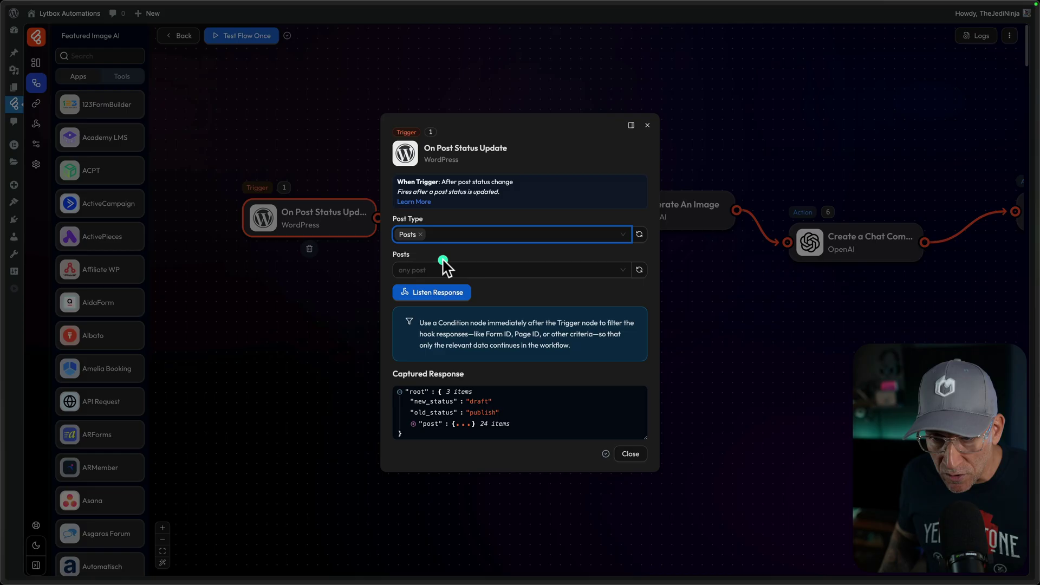
pyautogui.click(648, 125)
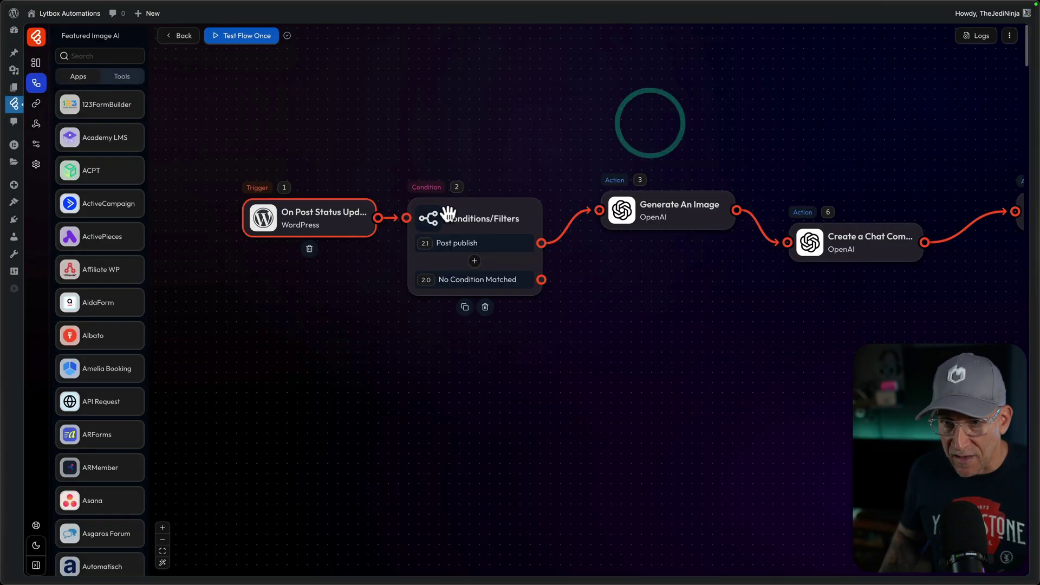
pyautogui.click(455, 218)
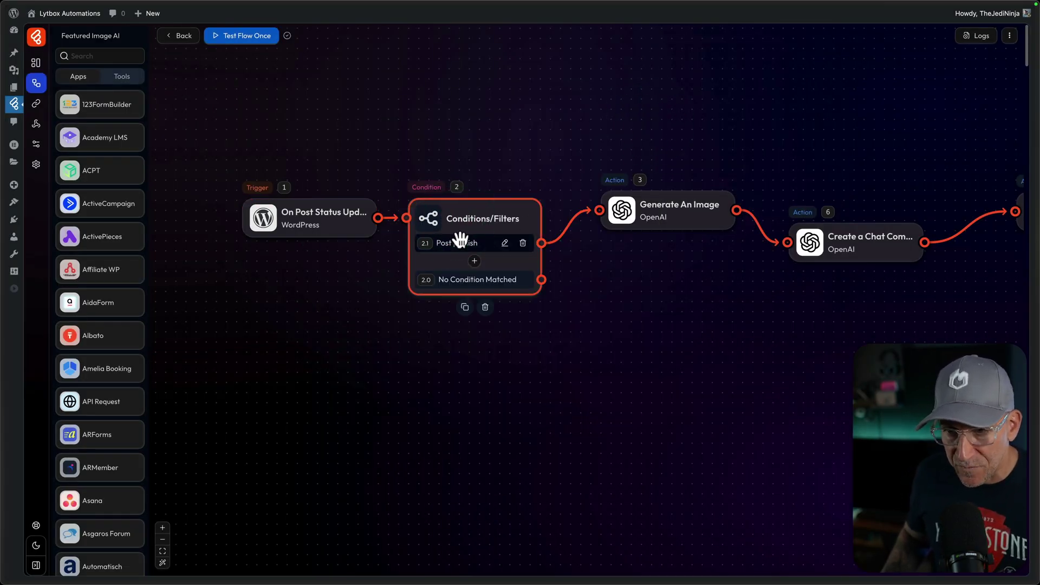
pyautogui.click(505, 244)
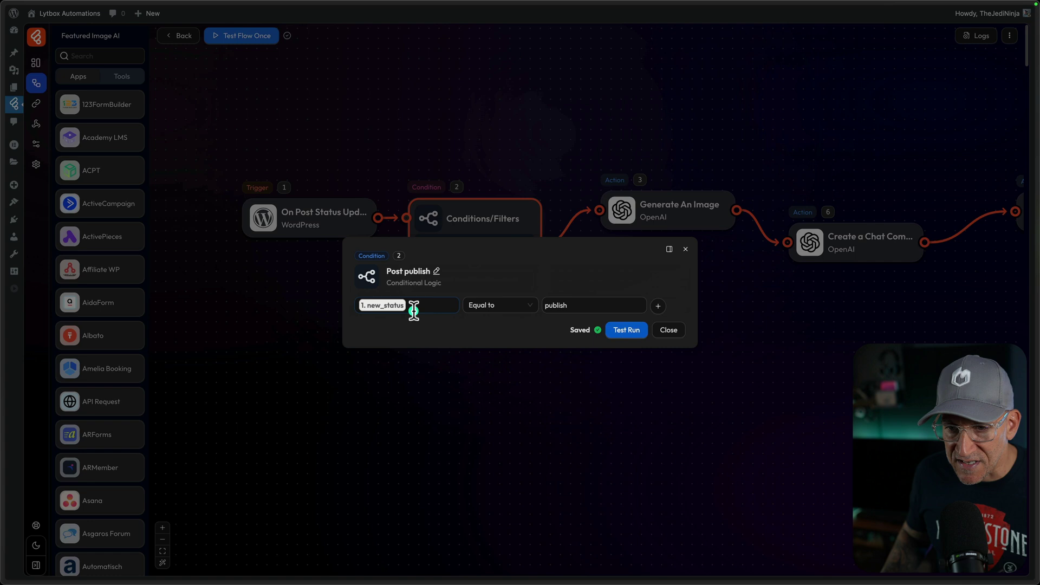
pyautogui.click(571, 307)
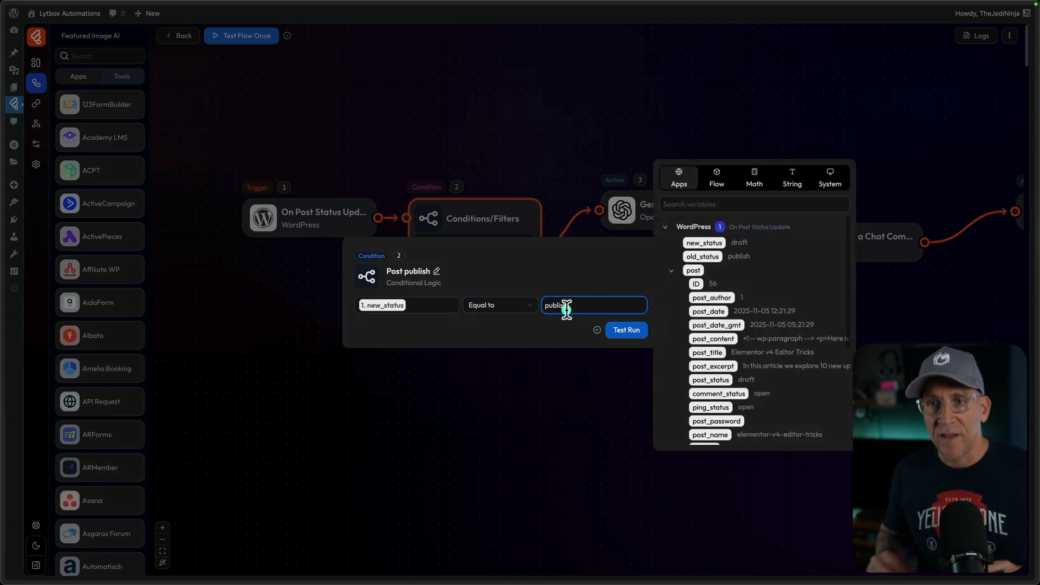
pyautogui.click(521, 349)
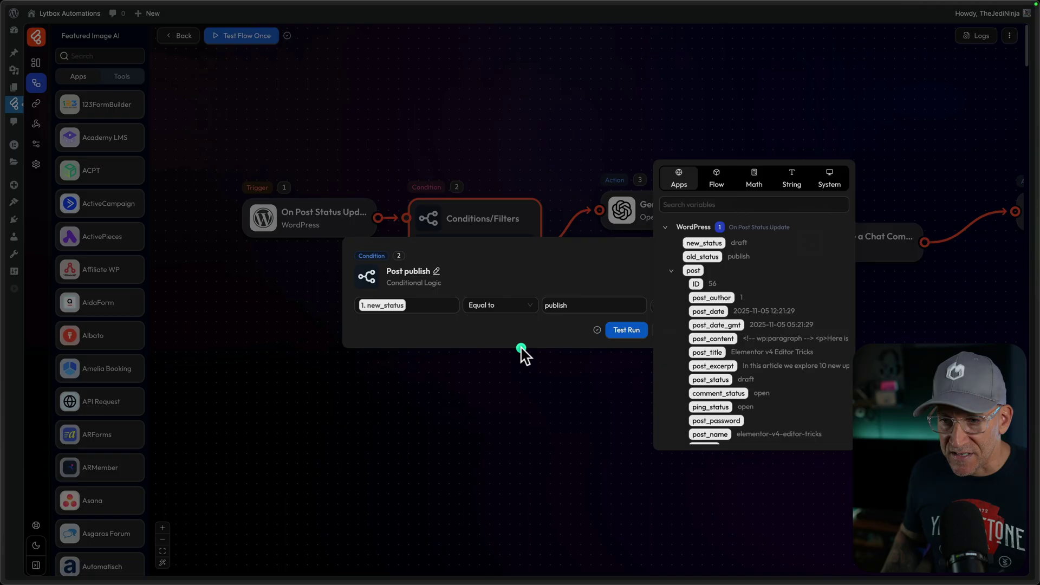
pyautogui.click(567, 413)
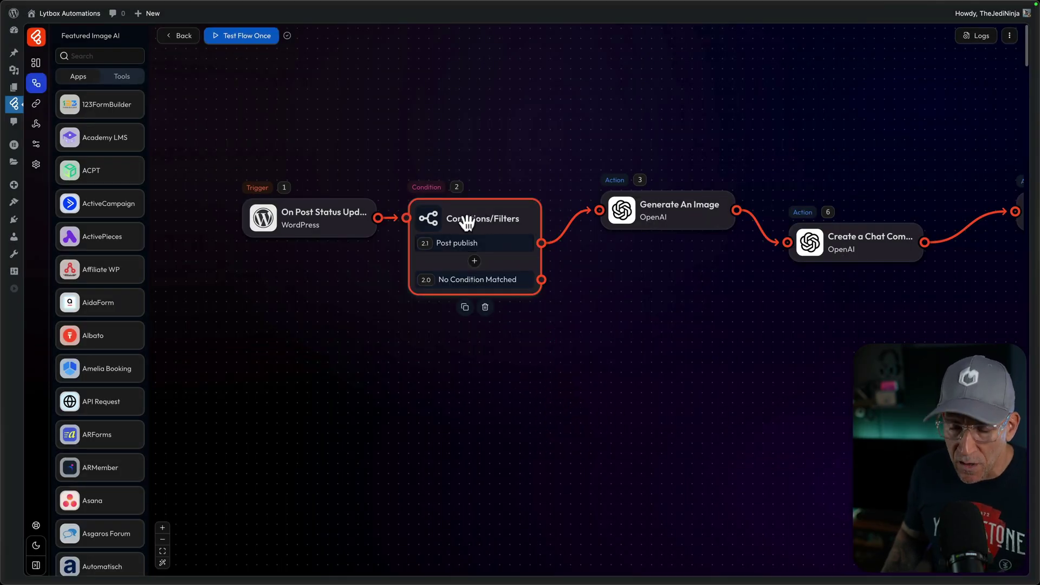
# Step: In the Generate An Image step, review saved OpenAI connections and begin adding a new connection
pyautogui.moveTo(598, 257); pyautogui.dragTo(462, 255)
pyautogui.scroll(3, 502, 234)
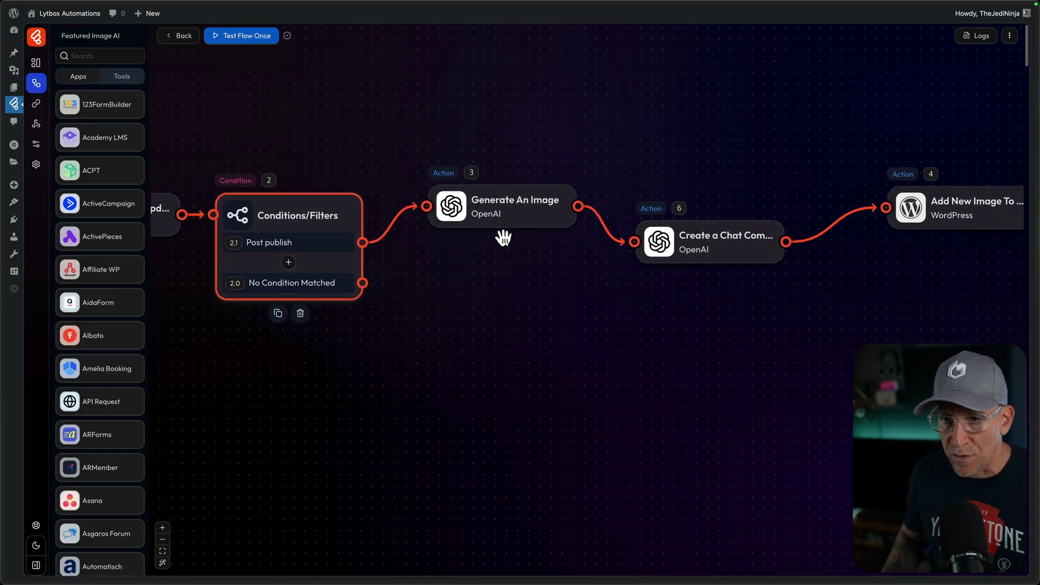
pyautogui.click(503, 200)
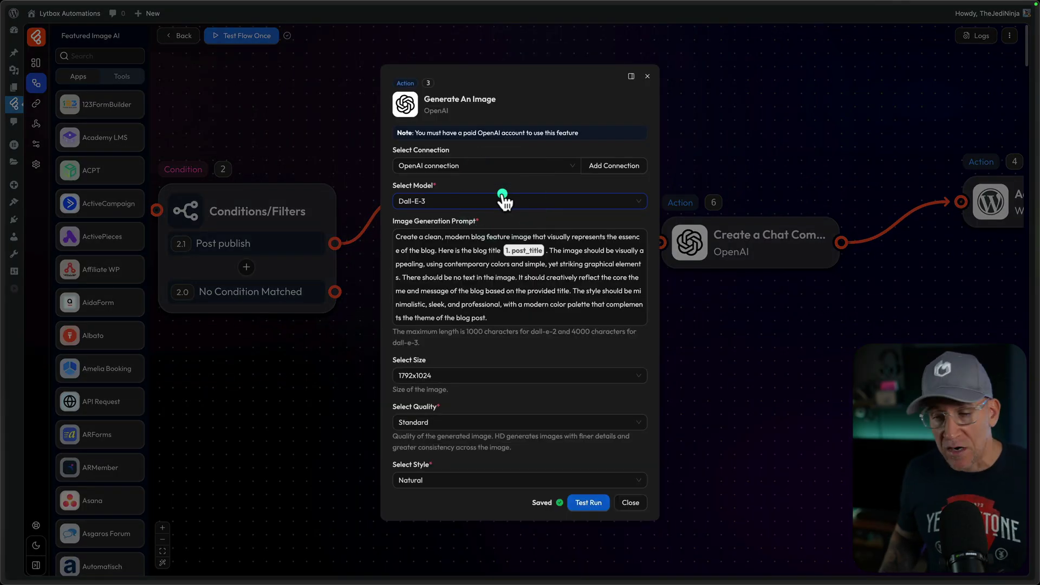
pyautogui.click(469, 166)
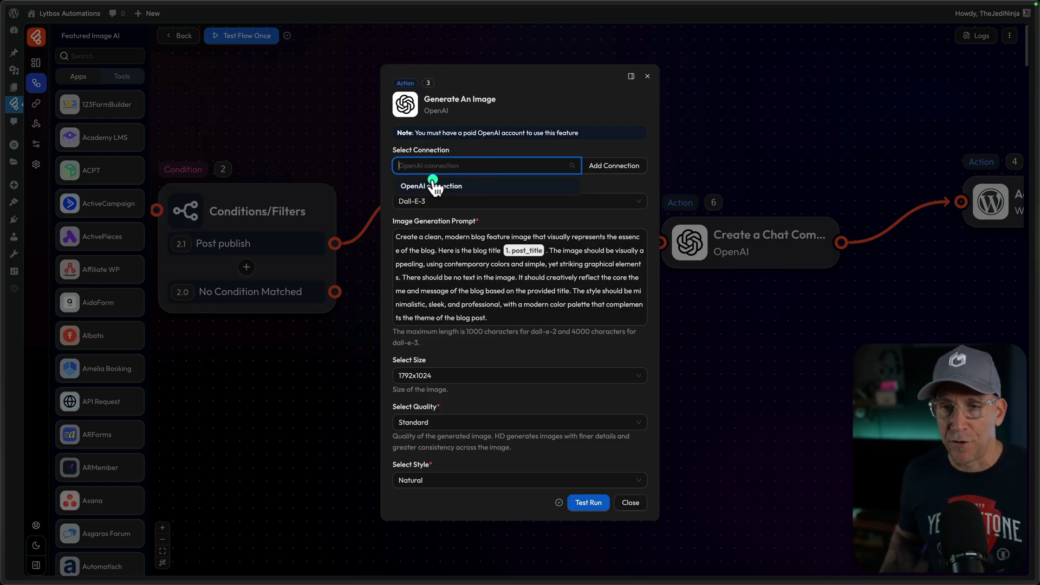
pyautogui.click(606, 166)
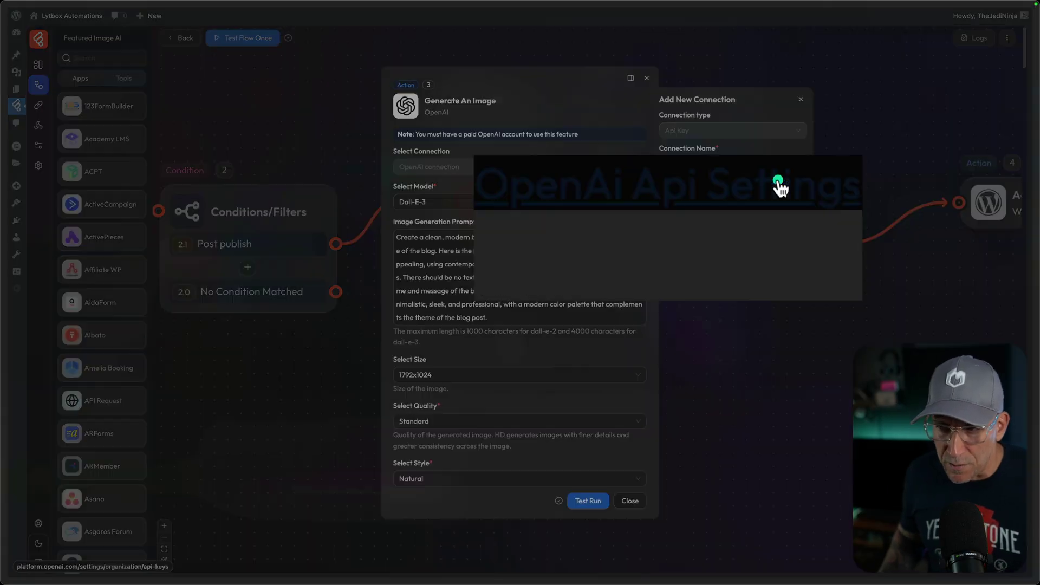
# Step: Open the OpenAI API keys page showing the four existing secret keys, including BitFlows
pyautogui.click(778, 183)
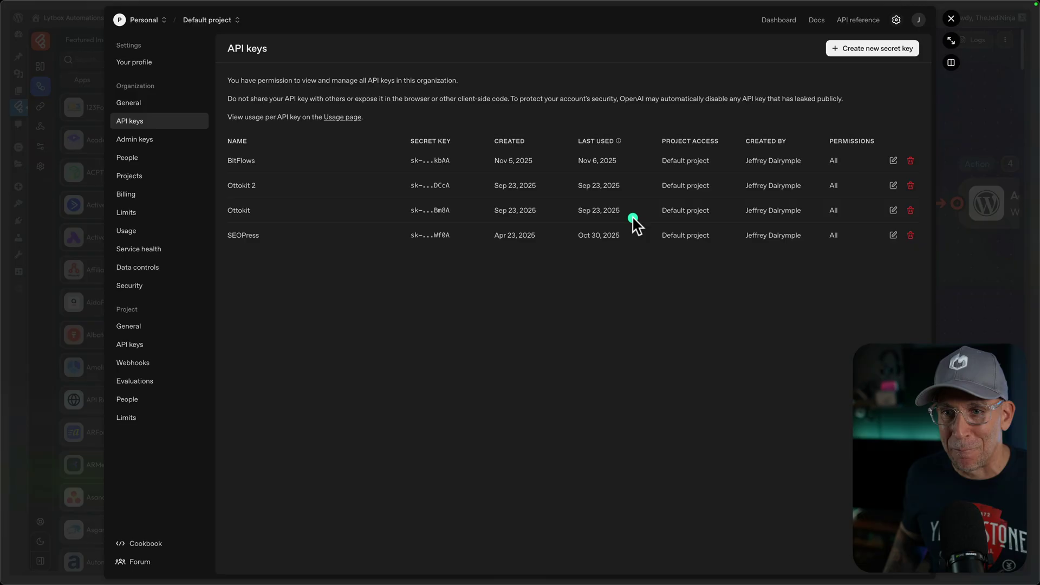
# Step: Close the OpenAI API keys page and cancel the Add New Connection form
pyautogui.click(1020, 109)
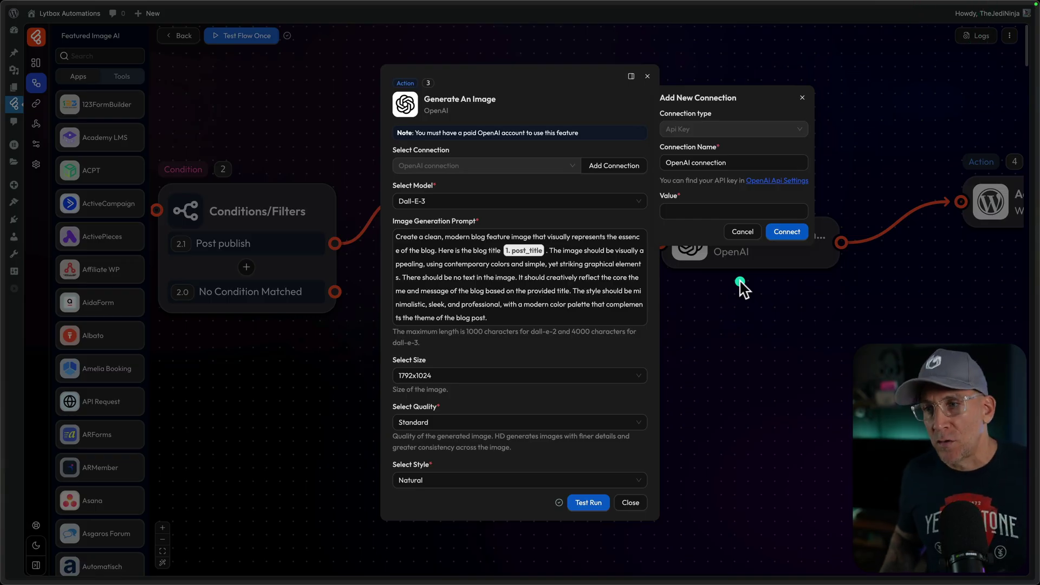
pyautogui.click(597, 185)
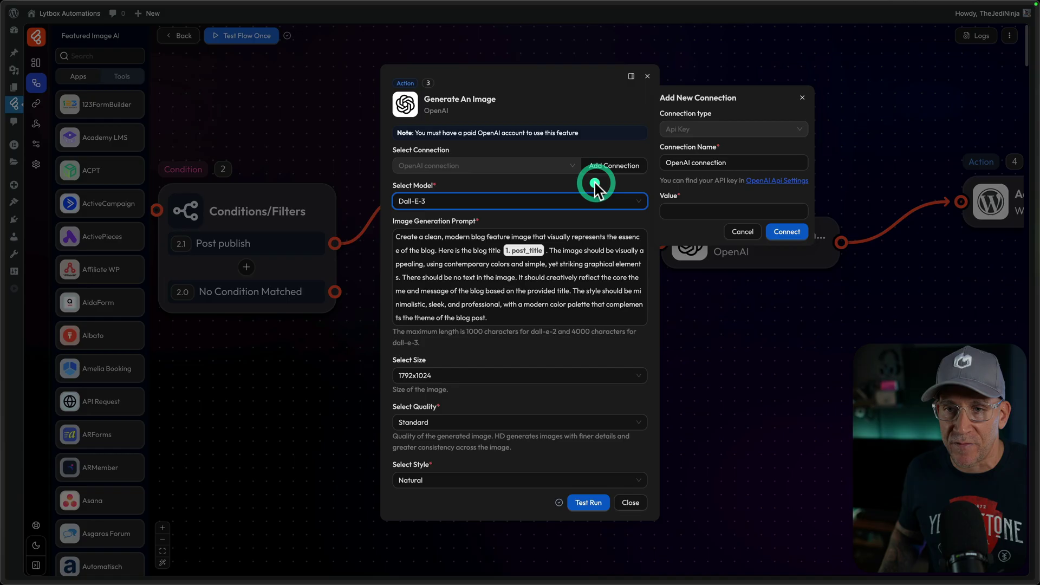
pyautogui.click(576, 145)
pyautogui.click(752, 230)
# Step: Select the saved OpenAI connection and Dall-E-3 as the image model
pyautogui.click(506, 167)
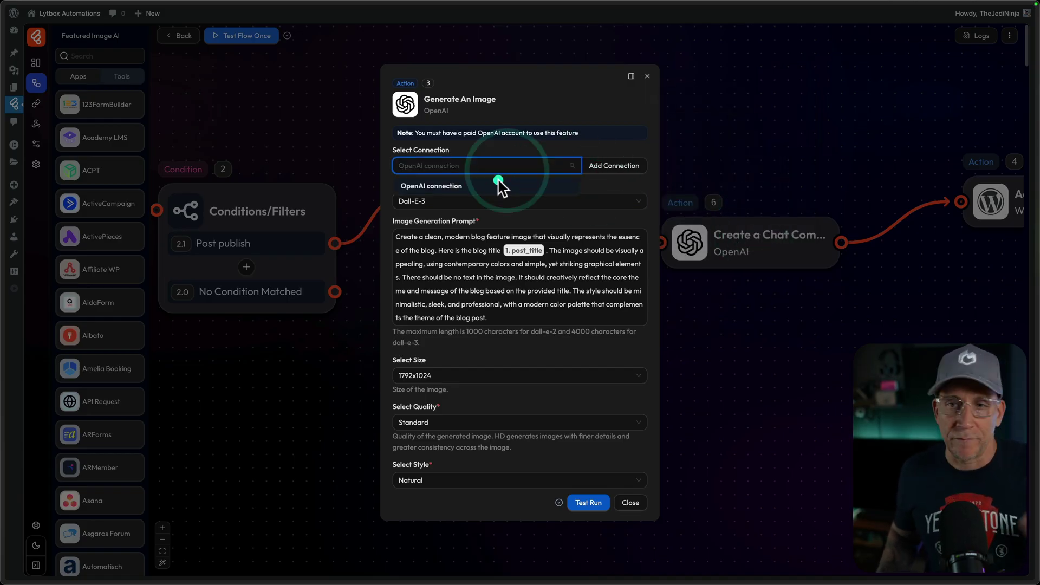
pyautogui.click(466, 186)
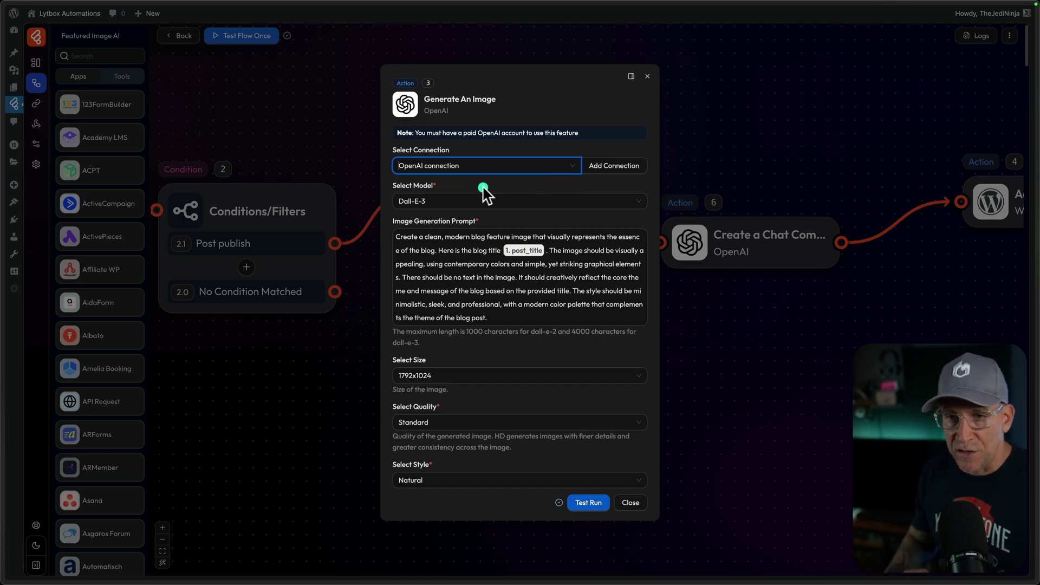
pyautogui.click(466, 199)
pyautogui.click(444, 223)
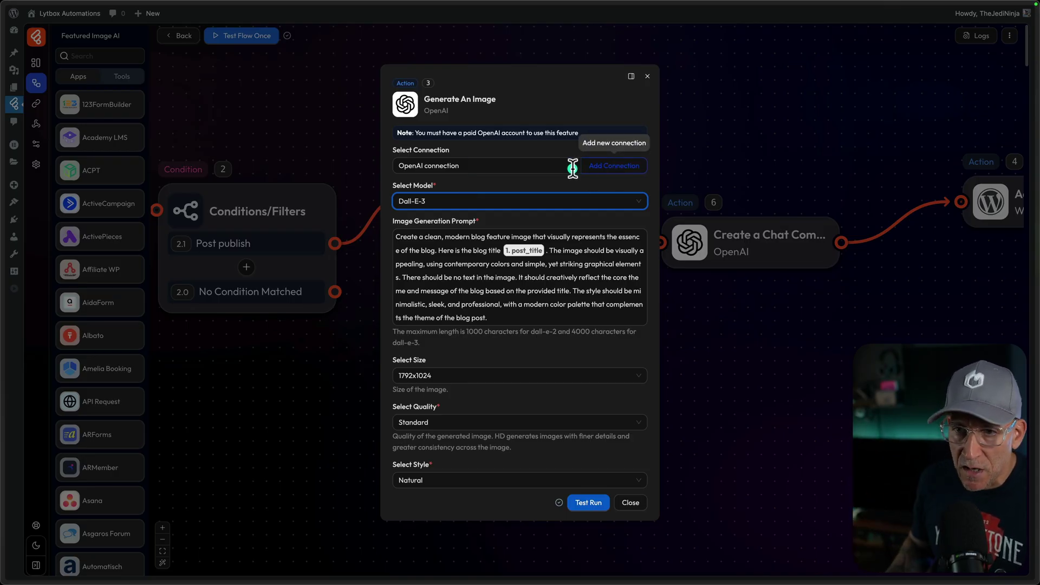
pyautogui.click(516, 165)
pyautogui.click(563, 164)
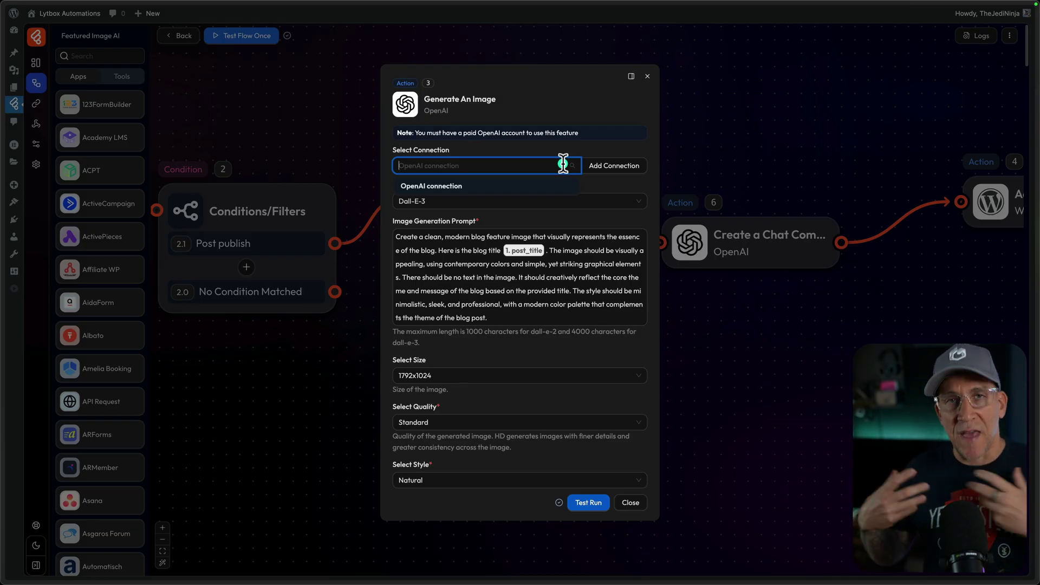
pyautogui.click(563, 160)
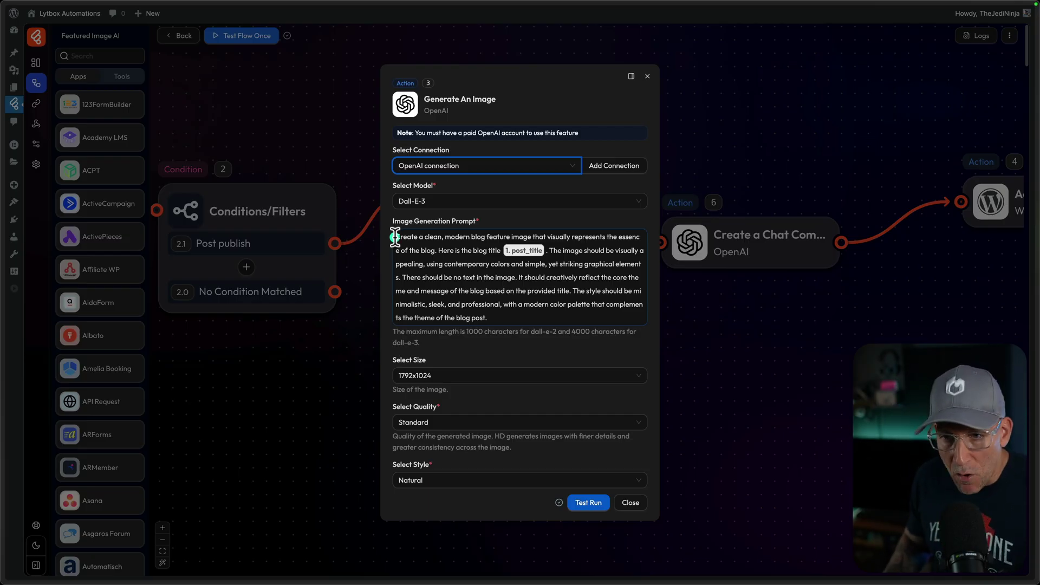
# Step: Insert the post_excerpt variable after post_title in the image prompt, then delete it again
pyautogui.moveTo(395, 236); pyautogui.dragTo(508, 321)
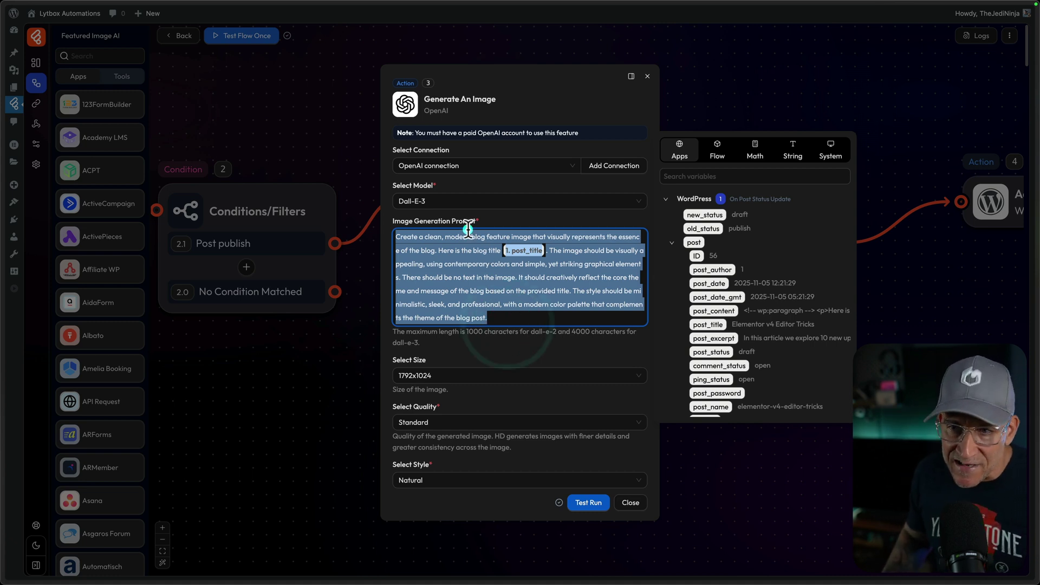
pyautogui.click(442, 250)
pyautogui.moveTo(442, 251); pyautogui.dragTo(501, 251)
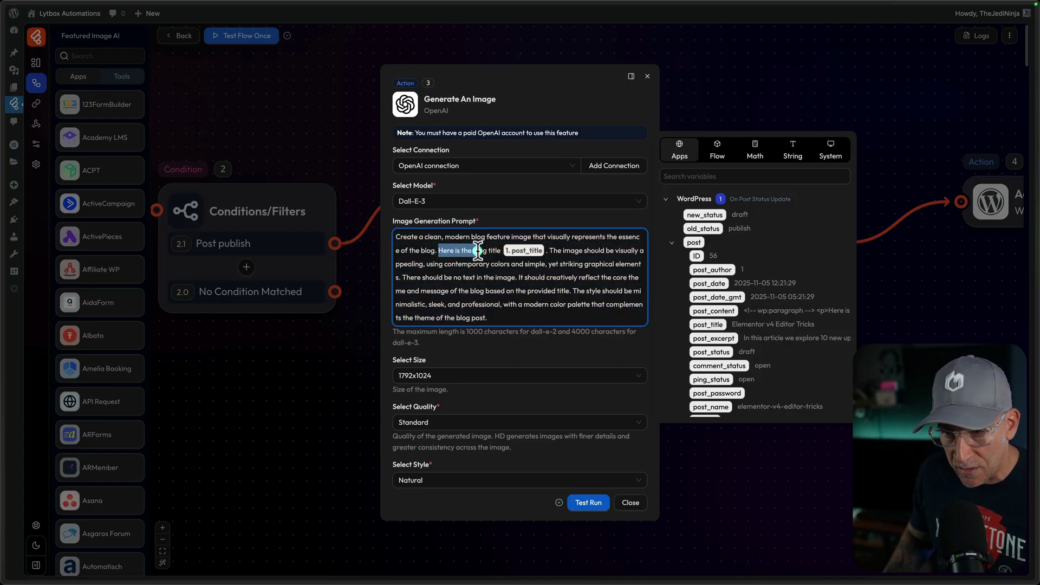
pyautogui.click(545, 250)
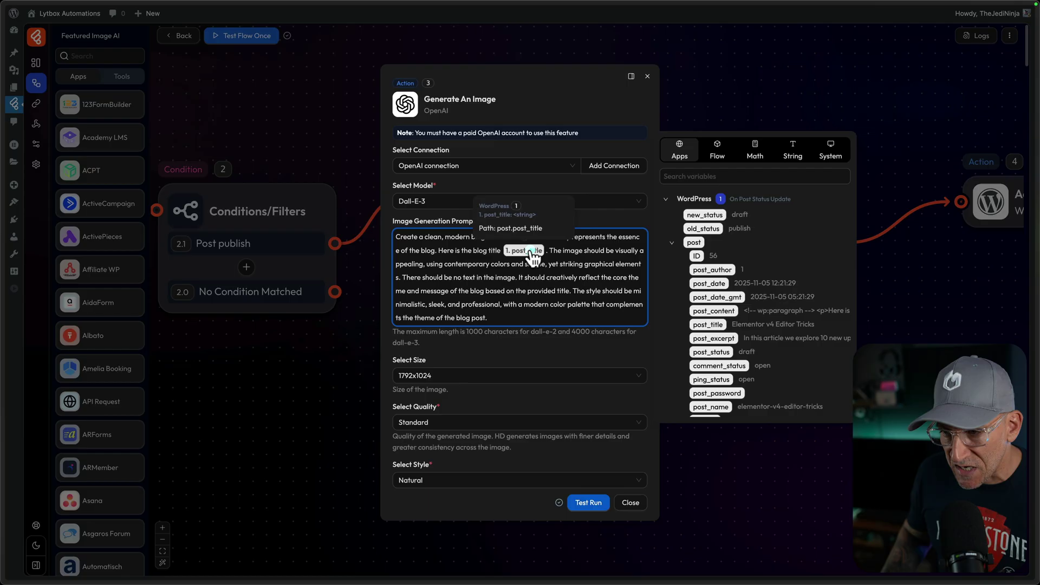
pyautogui.click(712, 341)
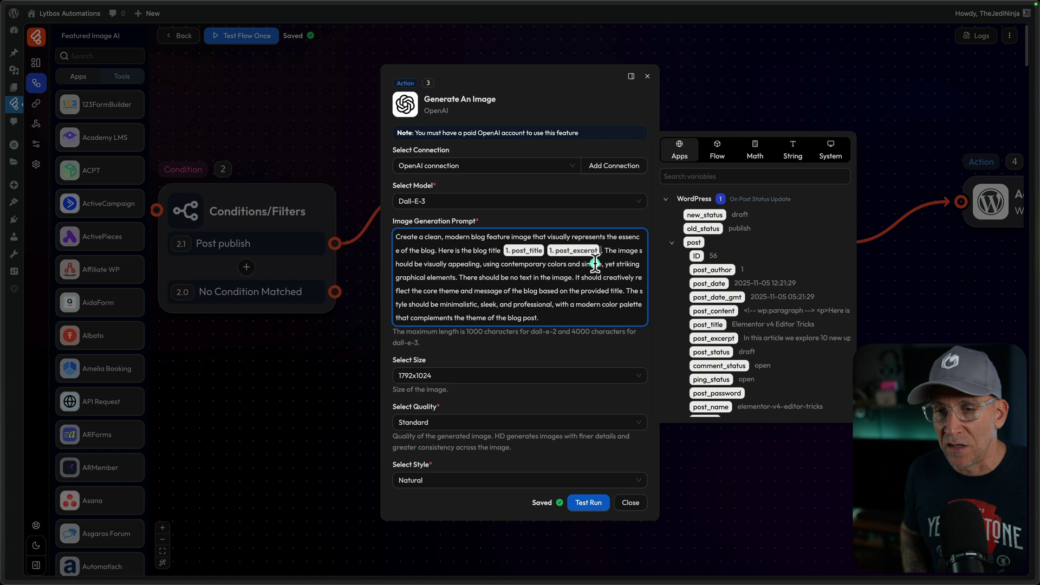
pyautogui.press('BackSpace')
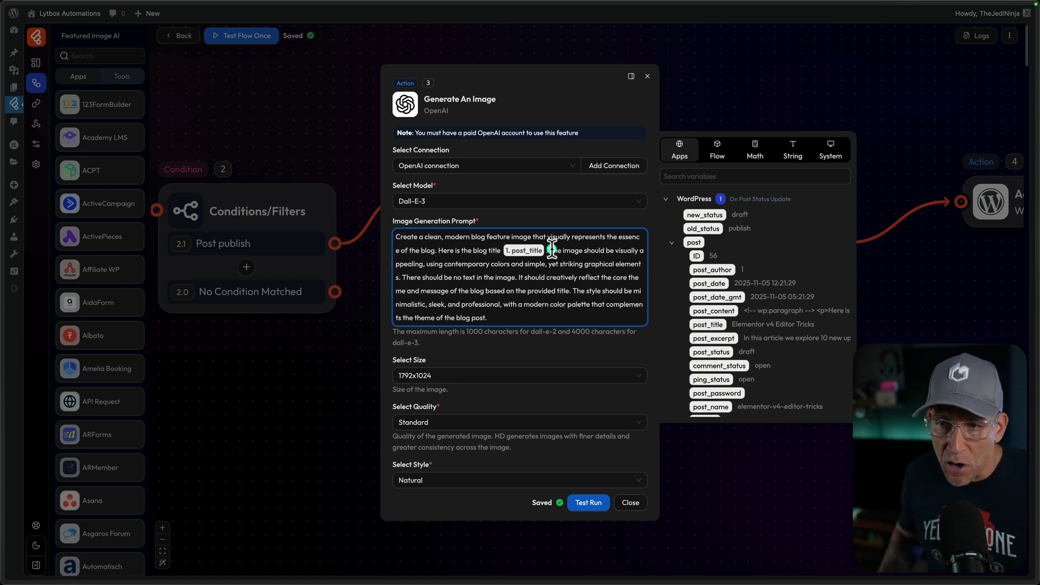
pyautogui.moveTo(551, 251); pyautogui.dragTo(548, 313)
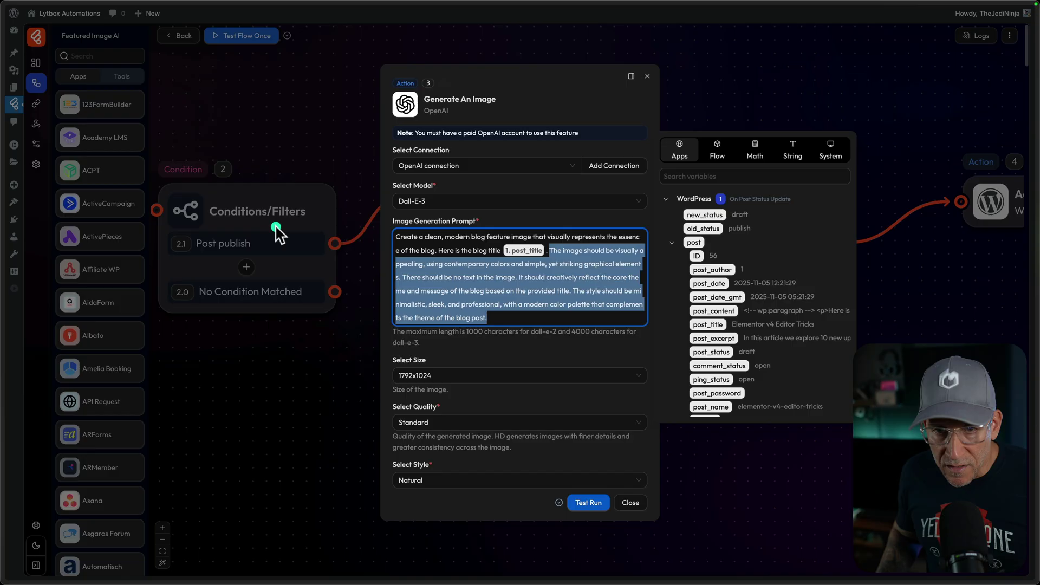
# Step: Look over the nine generated images in the Media Library, then switch to the post editor
pyautogui.moveTo(17, 207)
pyautogui.click(49, 205)
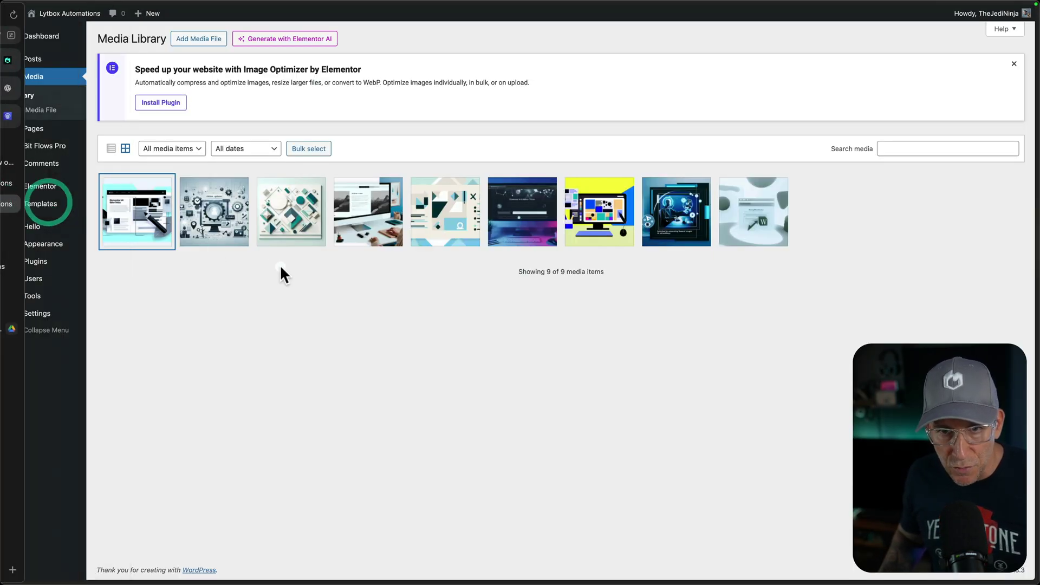
pyautogui.click(206, 265)
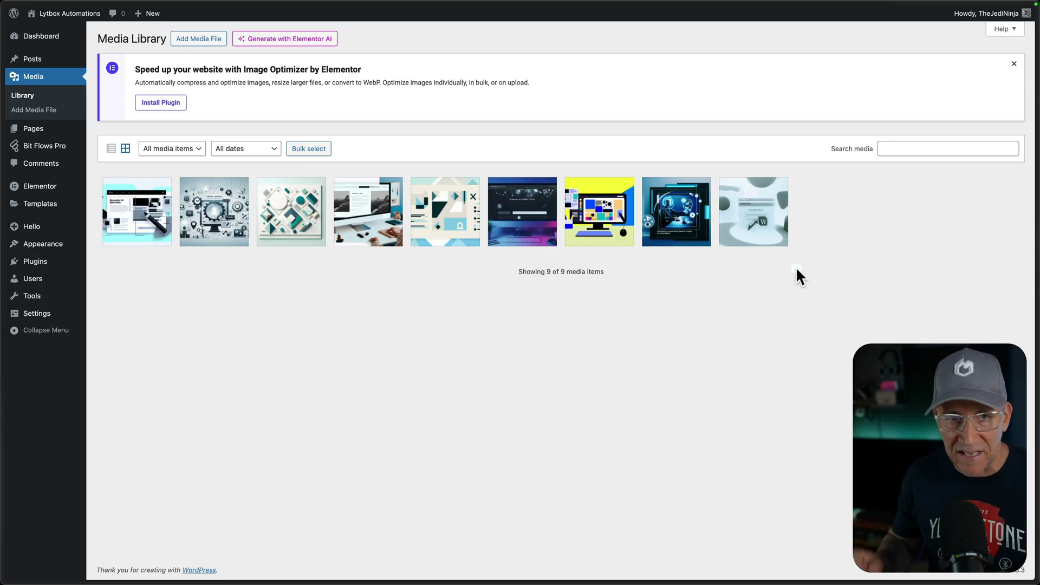
pyautogui.moveTo(4, 249)
pyautogui.click(34, 202)
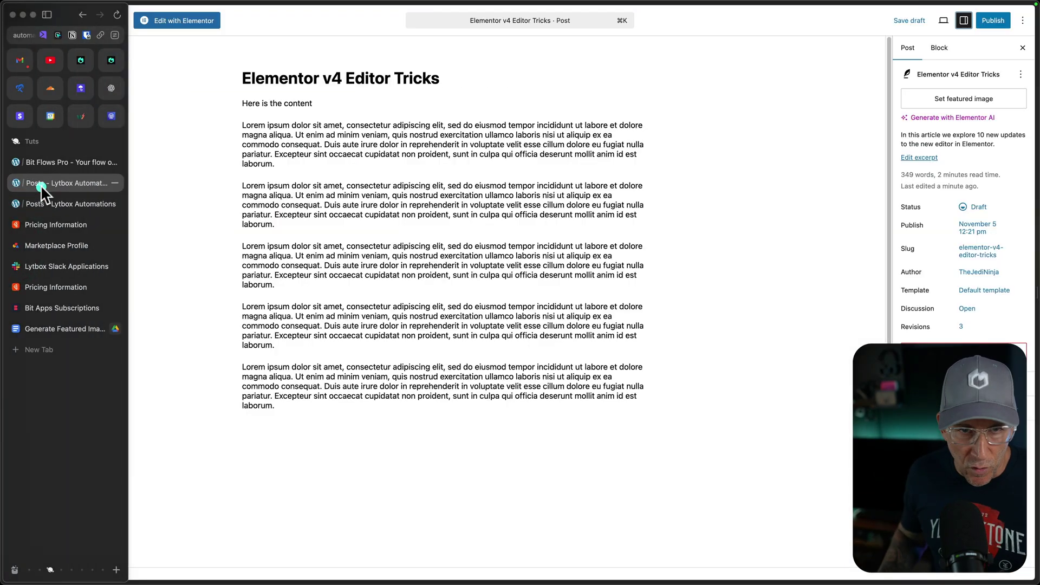
# Step: Keep the image step at 1792x1024 size, Standard quality and Natural style
pyautogui.click(51, 165)
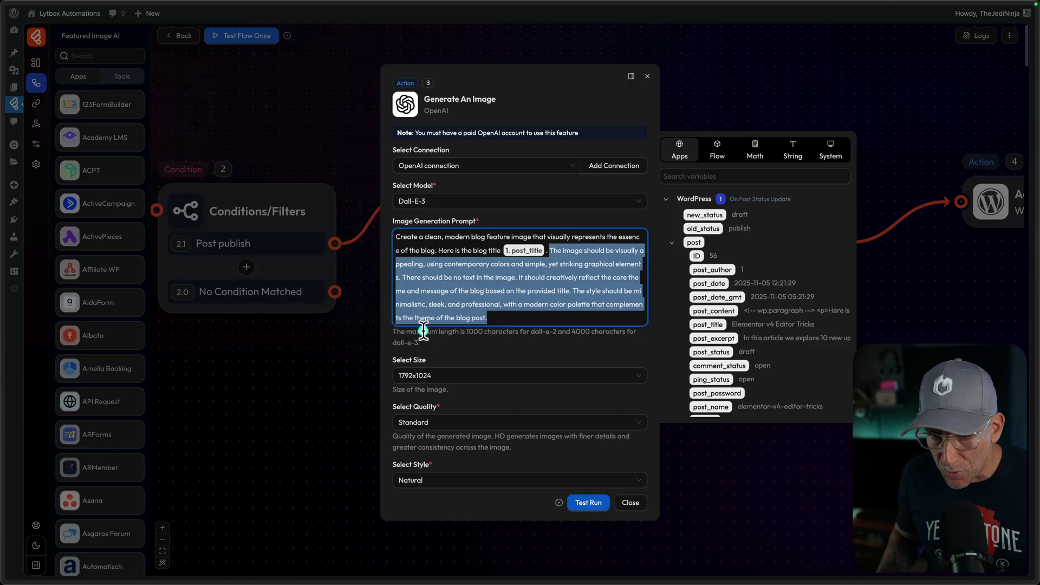
pyautogui.click(457, 349)
pyautogui.click(446, 379)
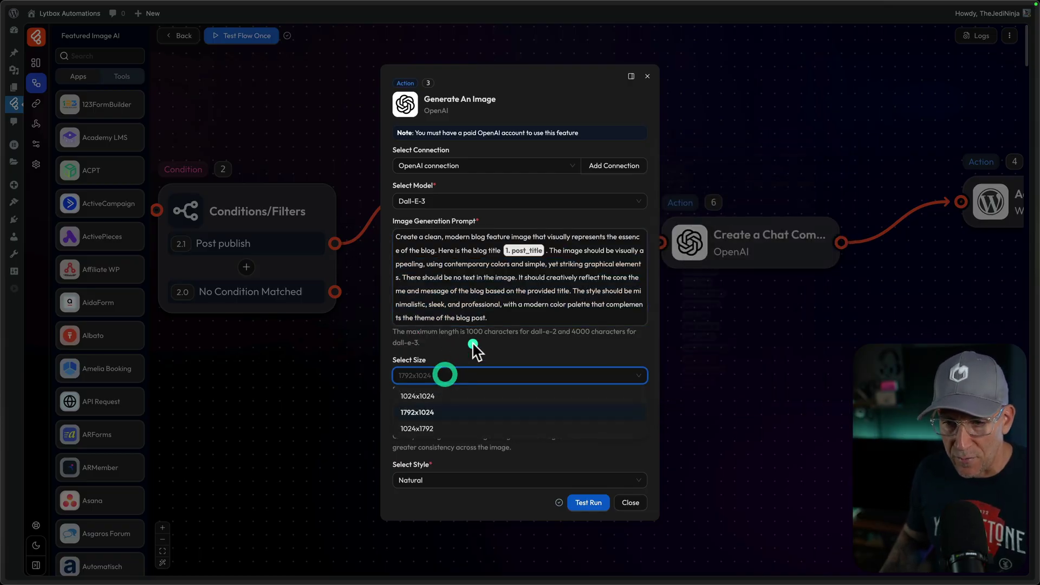
pyautogui.click(474, 344)
pyautogui.click(415, 426)
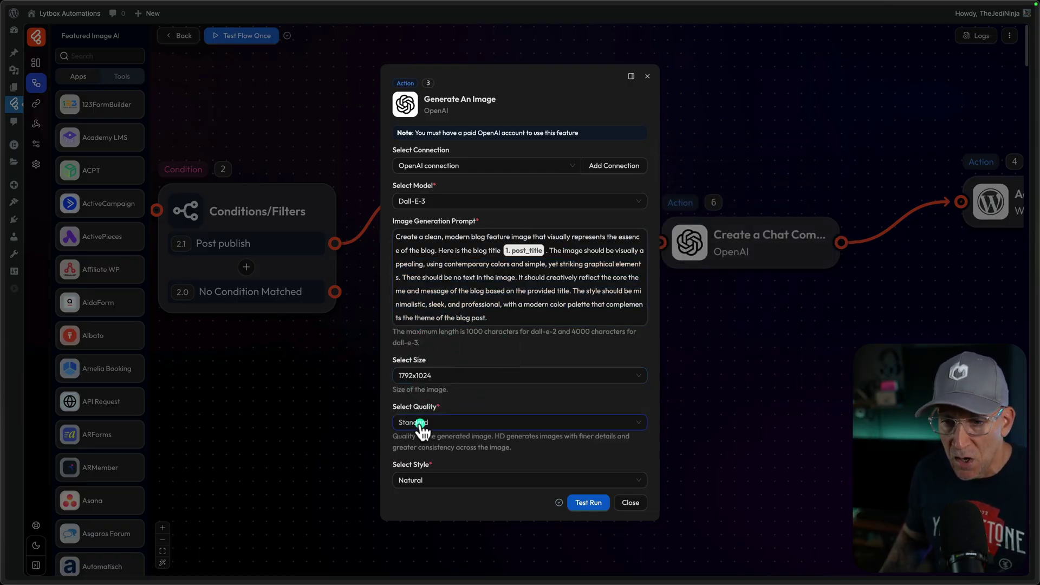
pyautogui.click(451, 410)
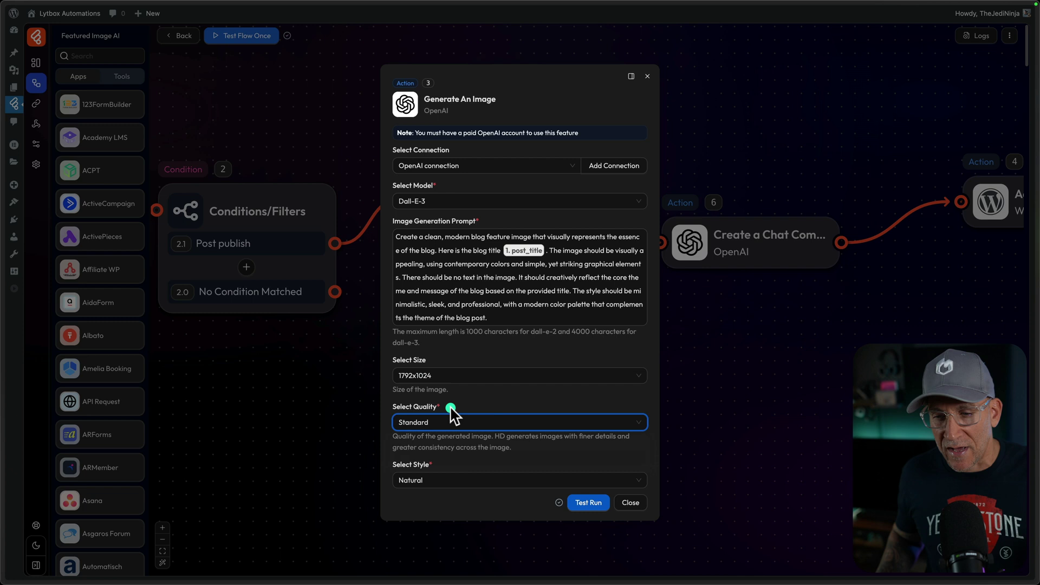
pyautogui.click(461, 481)
pyautogui.click(526, 462)
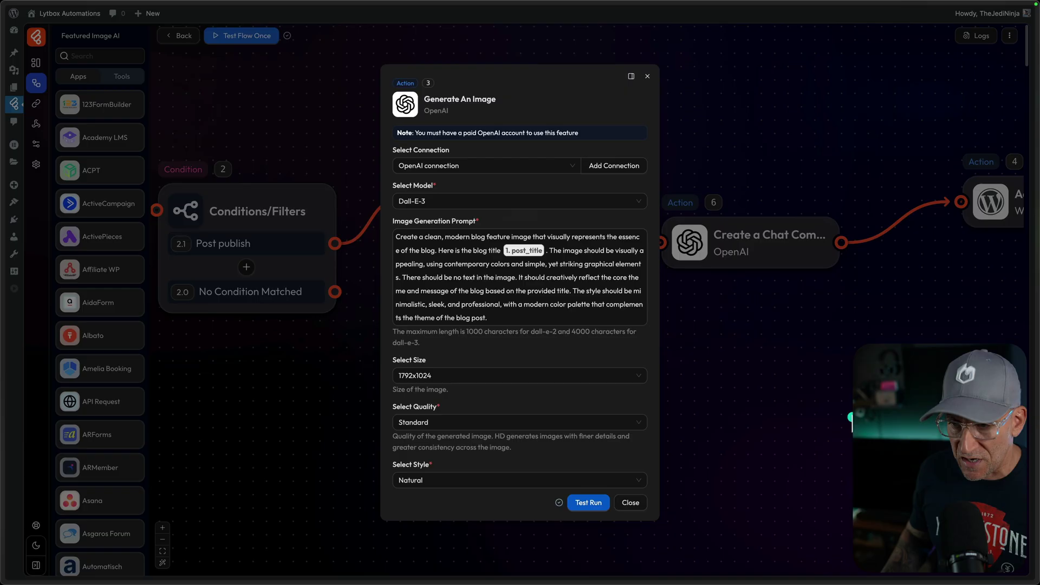
# Step: Close the image step and open the Create A Chat Completion step's settings
pyautogui.click(739, 378)
pyautogui.moveTo(791, 304); pyautogui.dragTo(542, 297)
pyautogui.click(476, 219)
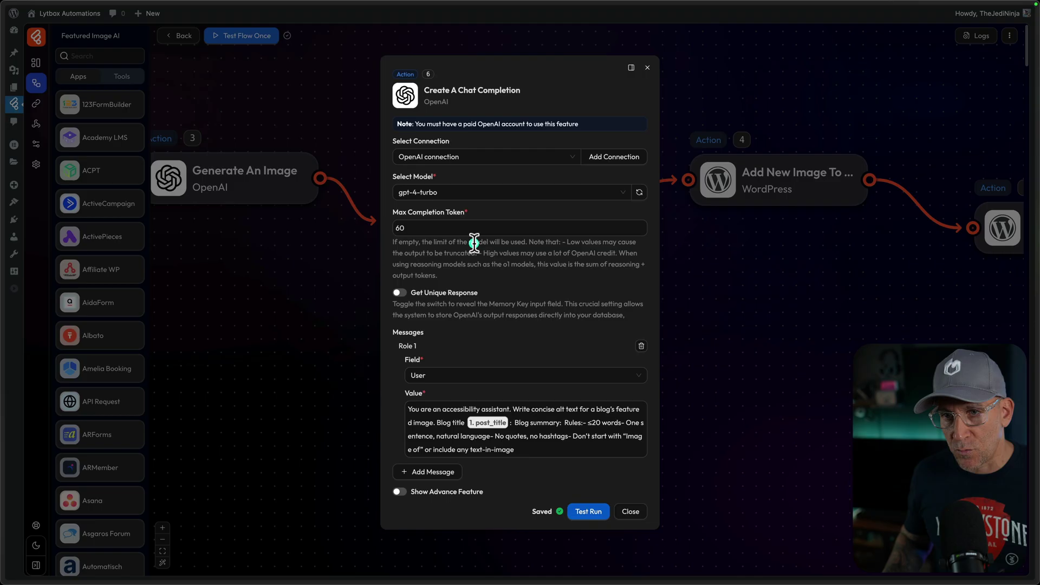
pyautogui.moveTo(425, 92); pyautogui.dragTo(528, 92)
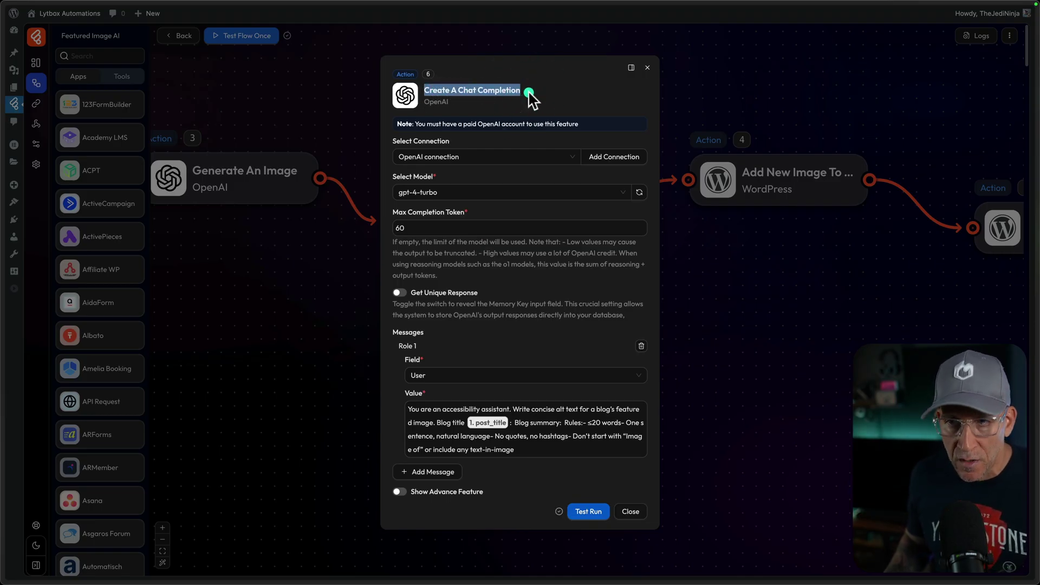
pyautogui.click(529, 93)
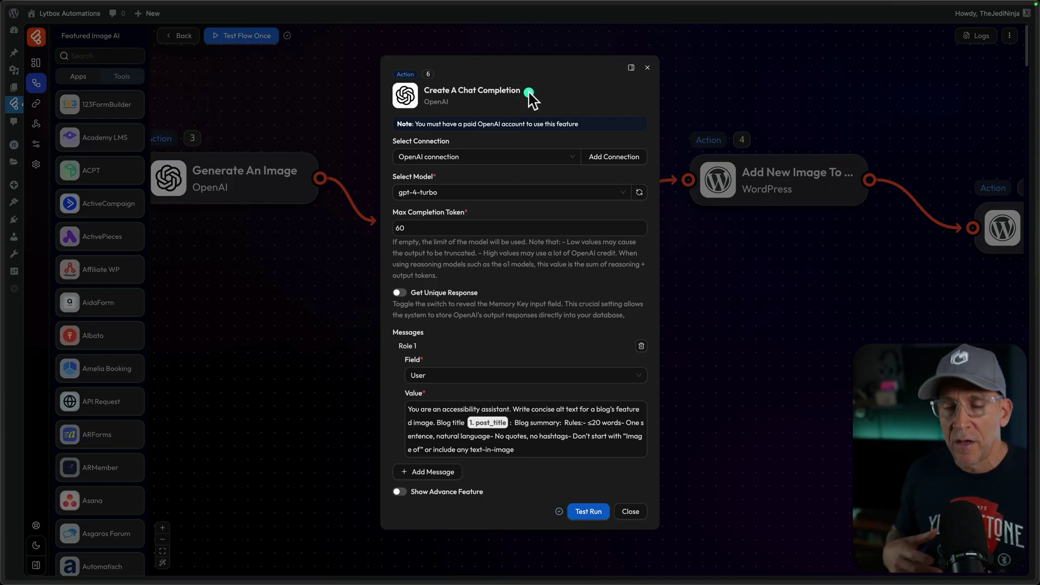
pyautogui.click(438, 193)
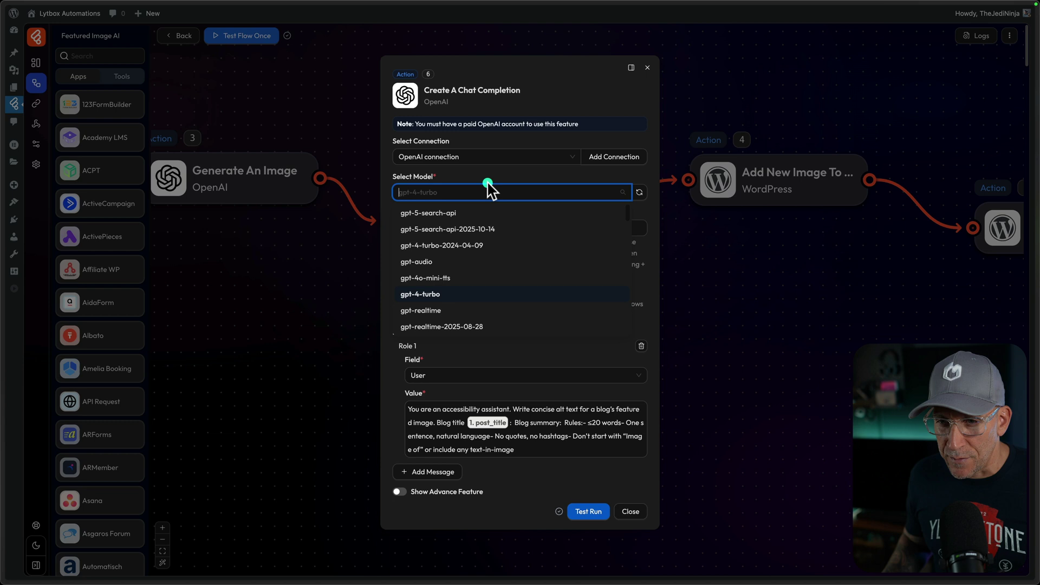
pyautogui.click(453, 179)
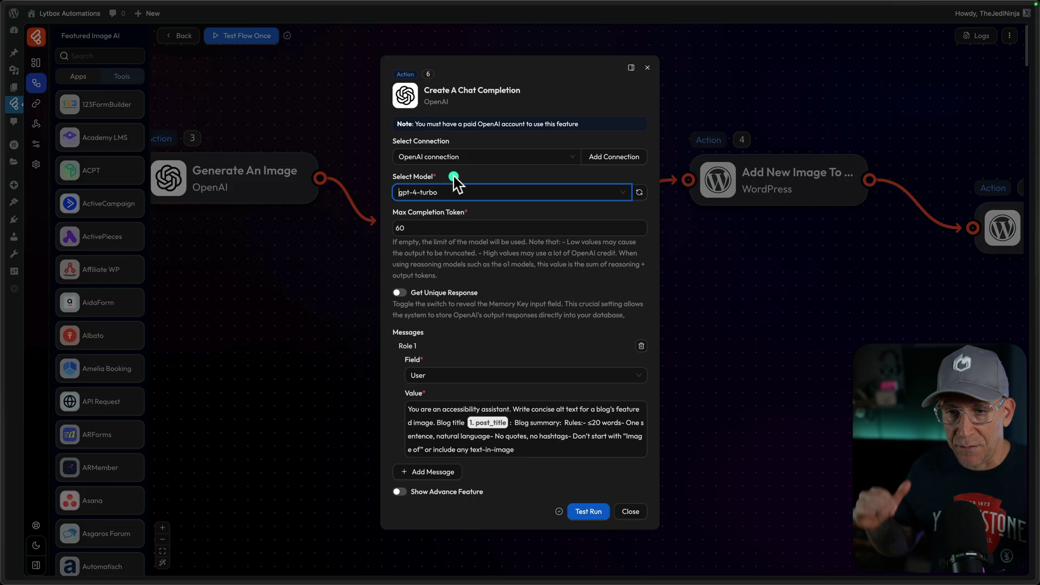
pyautogui.click(399, 227)
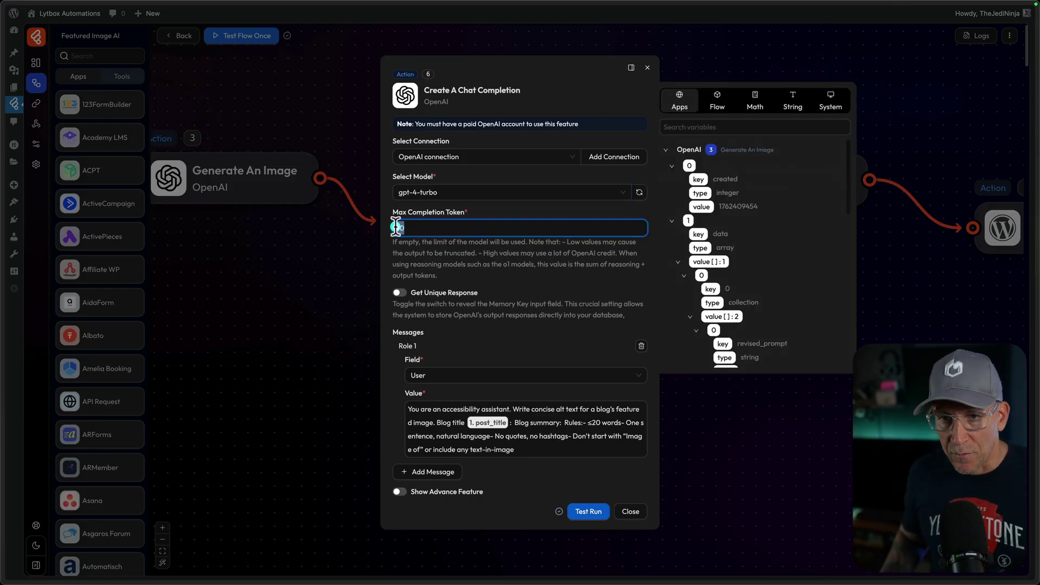
pyautogui.click(433, 266)
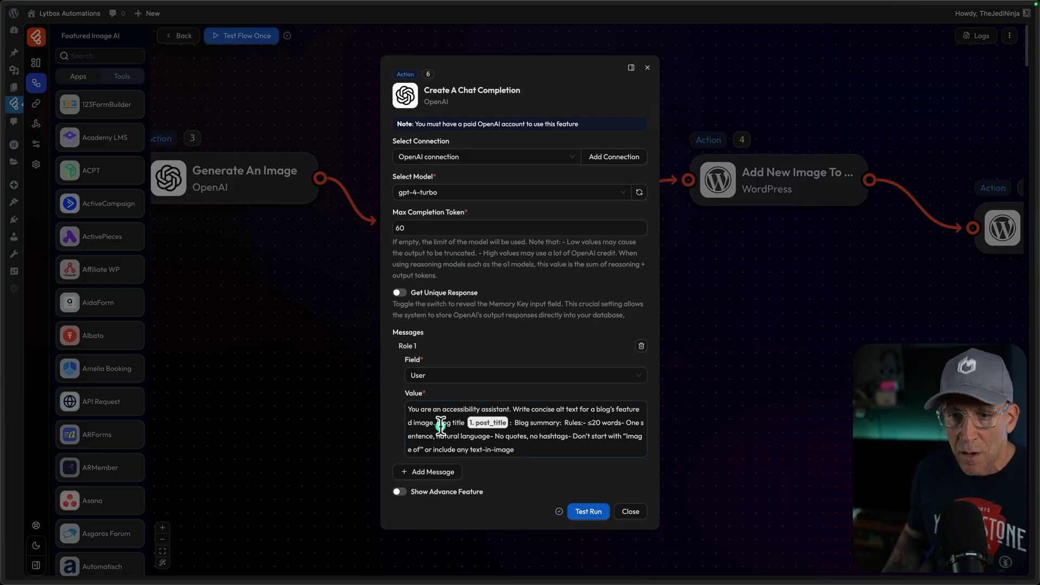
pyautogui.moveTo(409, 407); pyautogui.dragTo(535, 447)
pyautogui.click(536, 447)
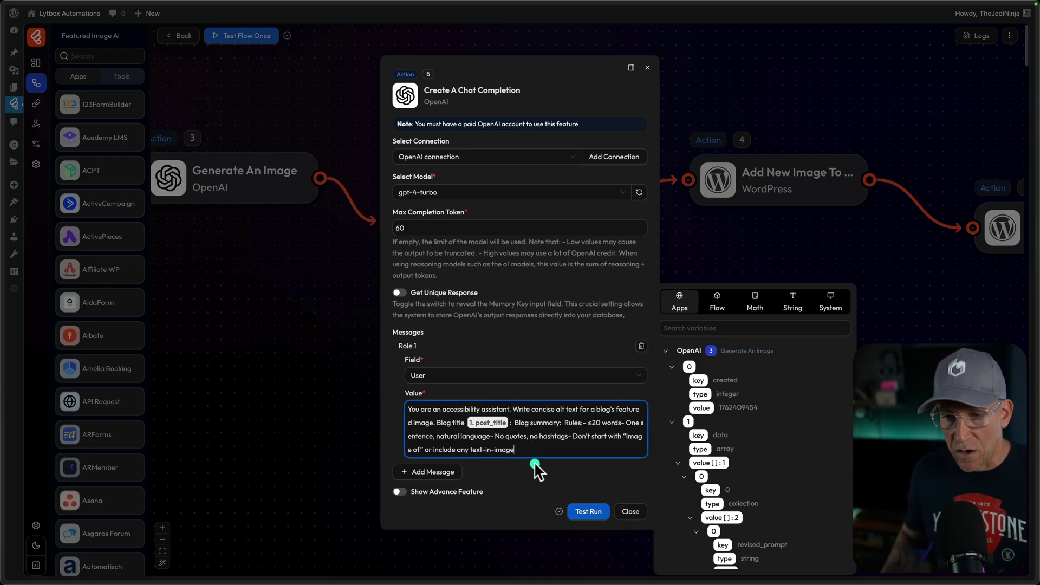
pyautogui.click(535, 460)
pyautogui.click(456, 379)
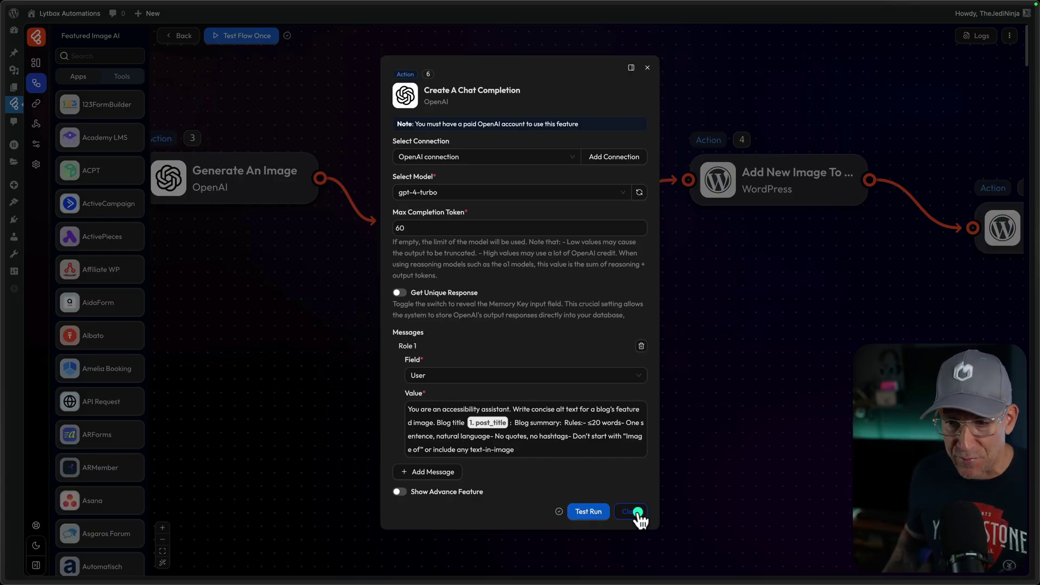
# Step: Close the chat completion settings and pan the canvas to reveal the Update Post step
pyautogui.click(637, 513)
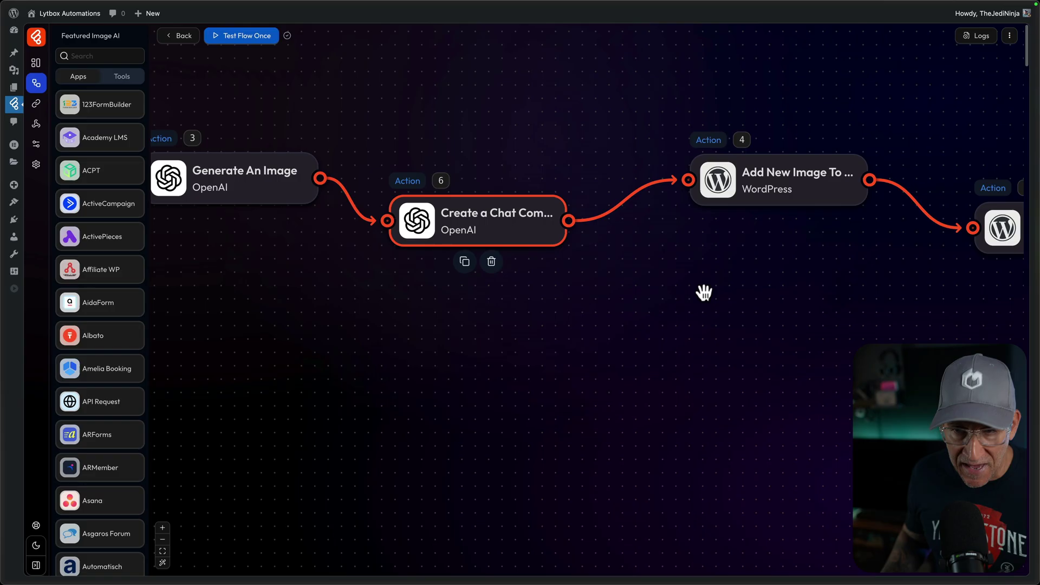
pyautogui.scroll(-2, 657, 291)
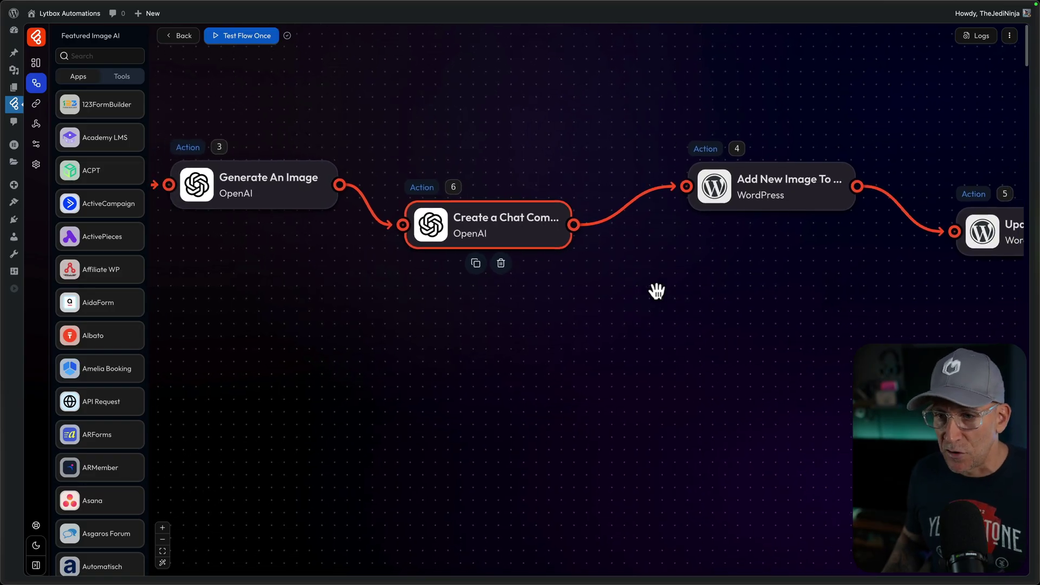
pyautogui.moveTo(731, 271); pyautogui.dragTo(589, 276)
pyautogui.moveTo(662, 271); pyautogui.dragTo(518, 304)
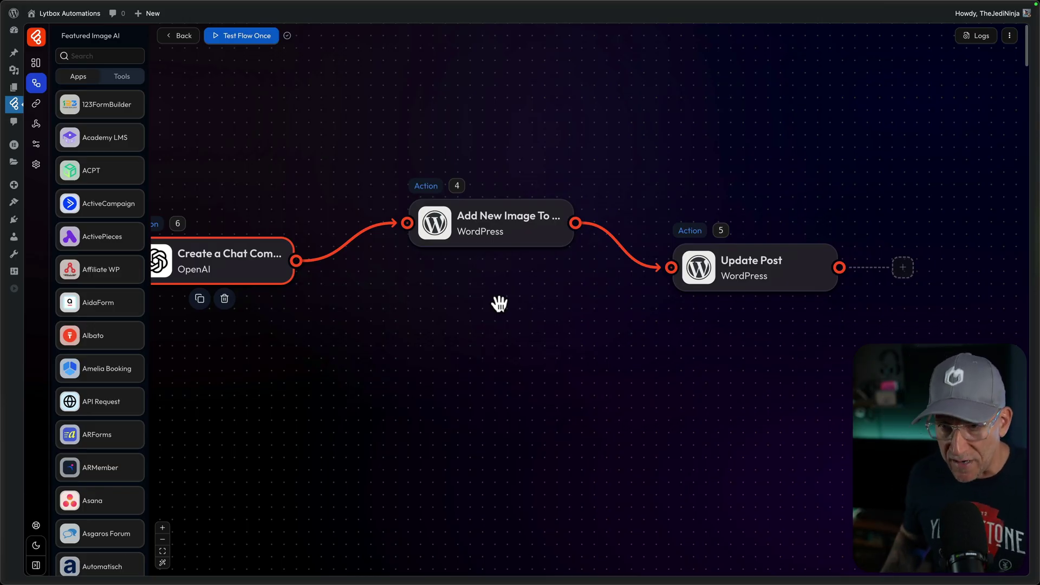
# Step: Review the Add New Image To Media Library and Update Post settings, closing each
pyautogui.click(477, 218)
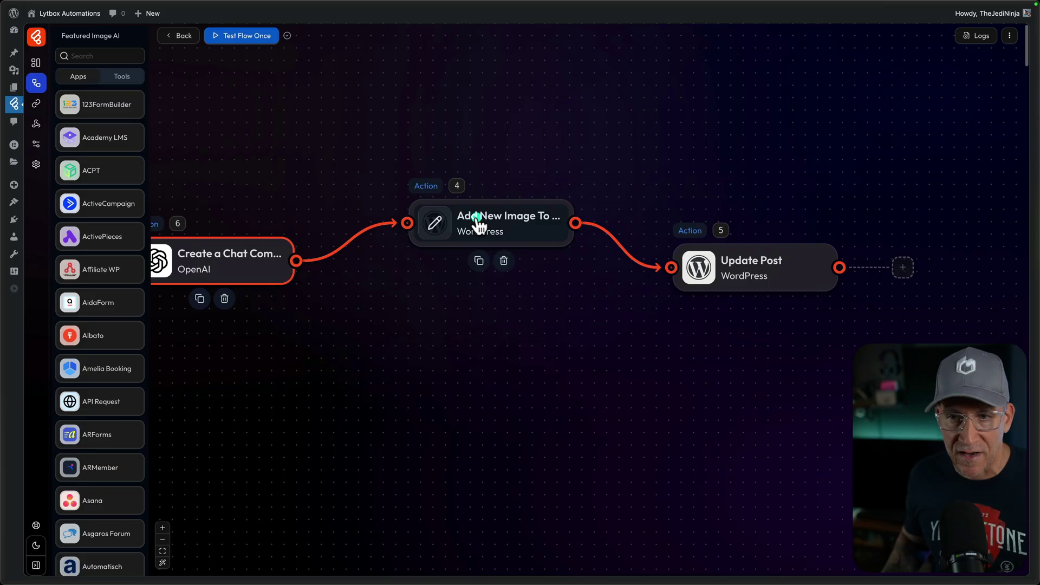
pyautogui.click(477, 217)
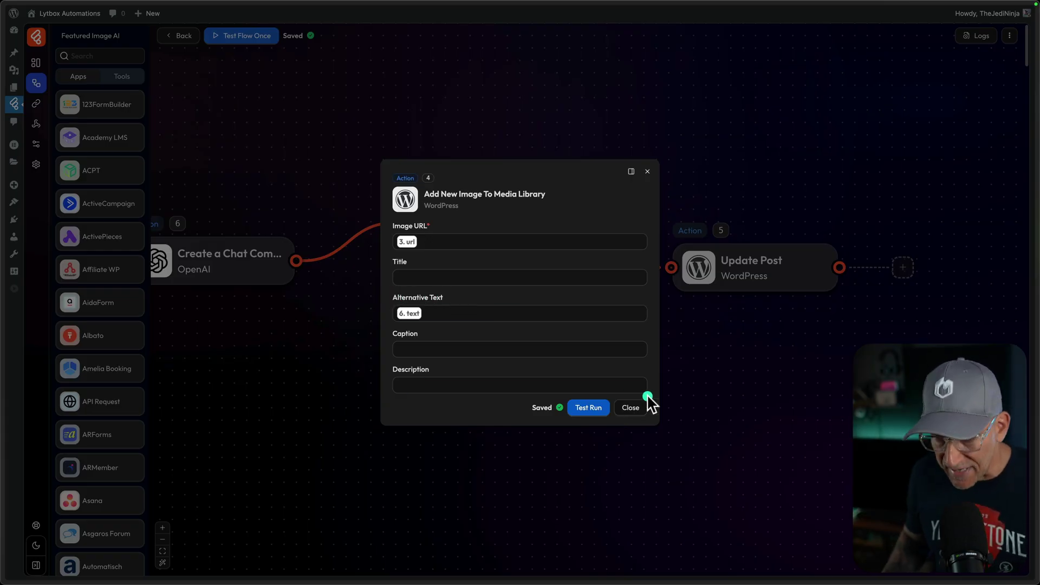
pyautogui.click(646, 173)
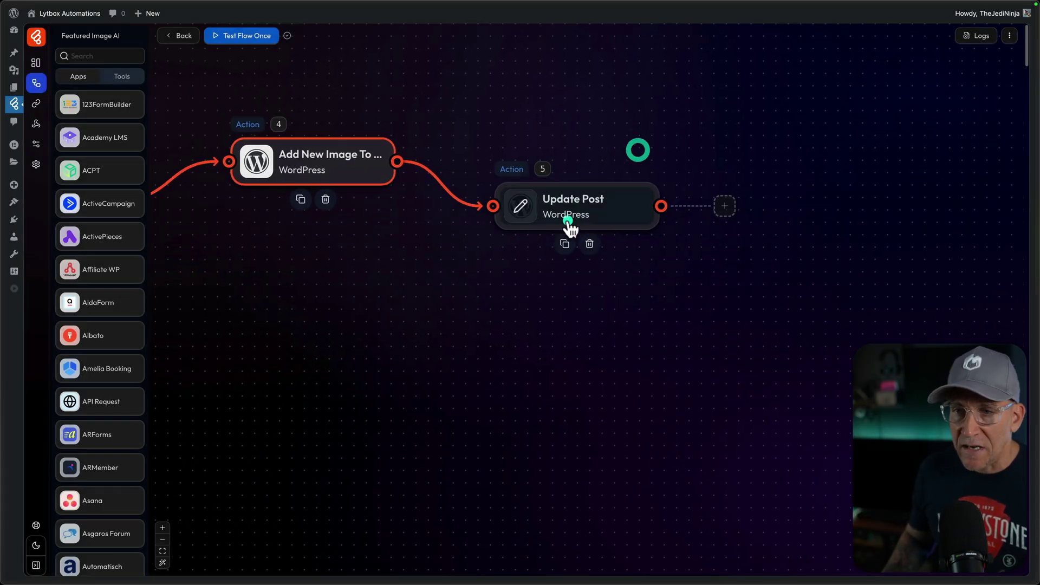
pyautogui.click(571, 201)
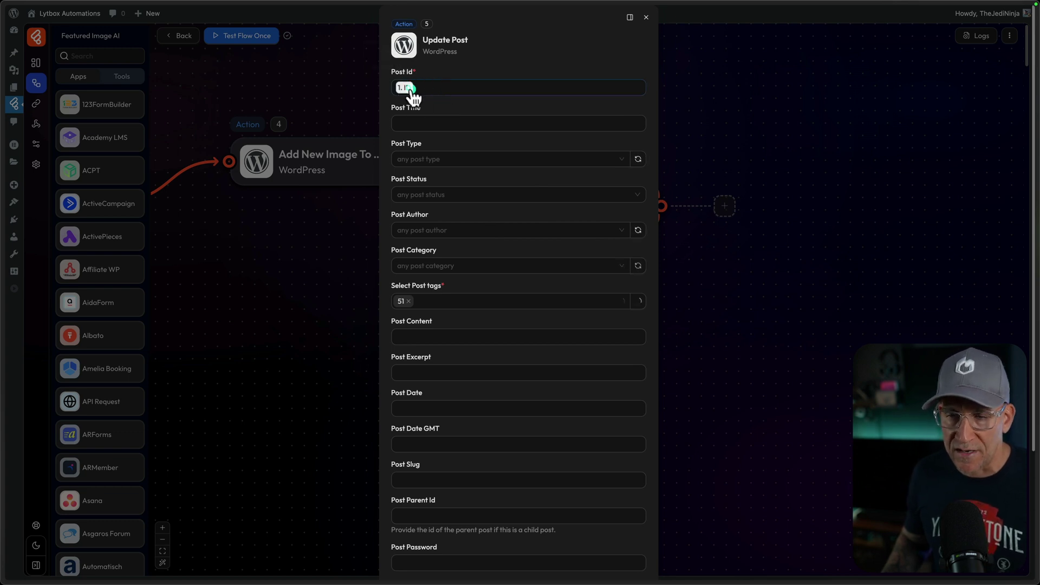
pyautogui.scroll(-5, 434, 371)
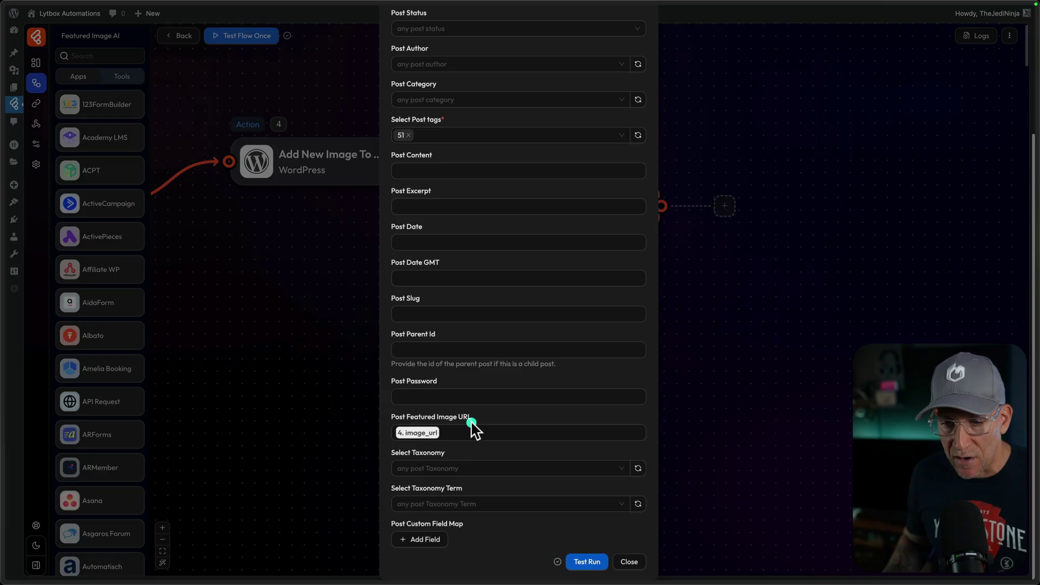
pyautogui.click(632, 562)
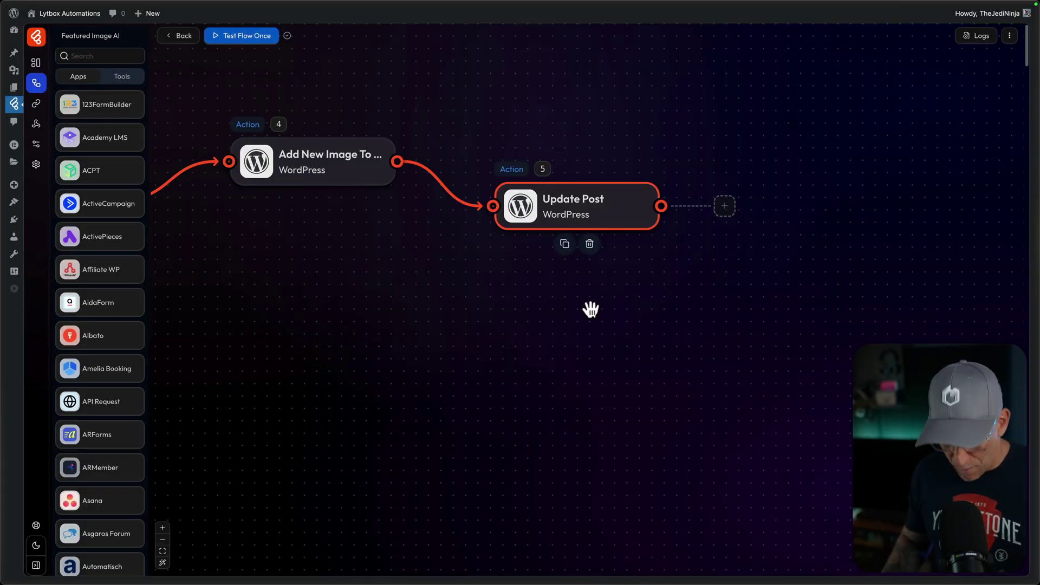
# Step: Recheck the Create a Chat Completion step and bring the whole flow through Update Post into view
pyautogui.scroll(-3, 589, 306)
pyautogui.moveTo(343, 276); pyautogui.dragTo(785, 342)
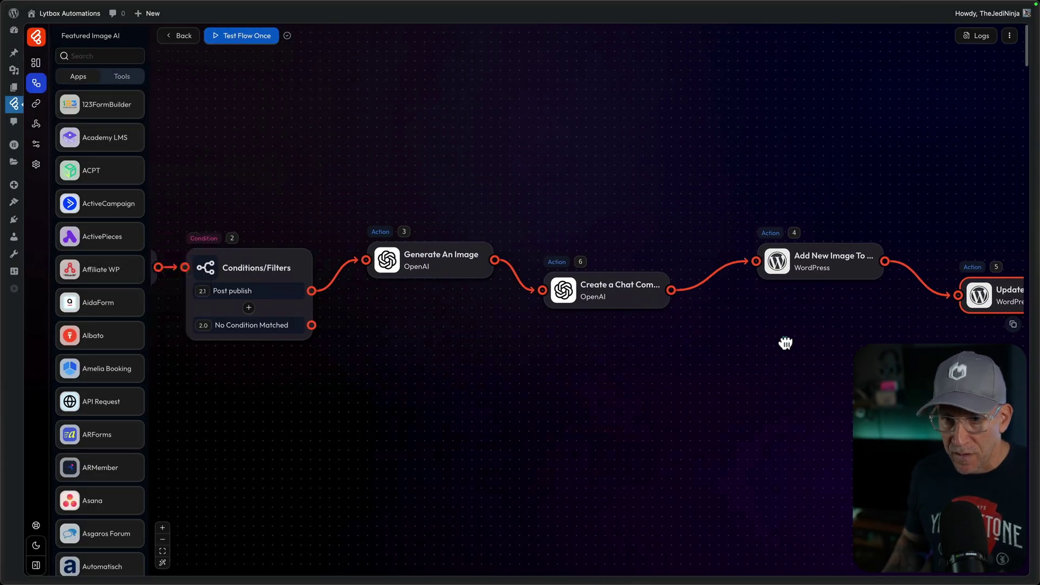
pyautogui.click(623, 297)
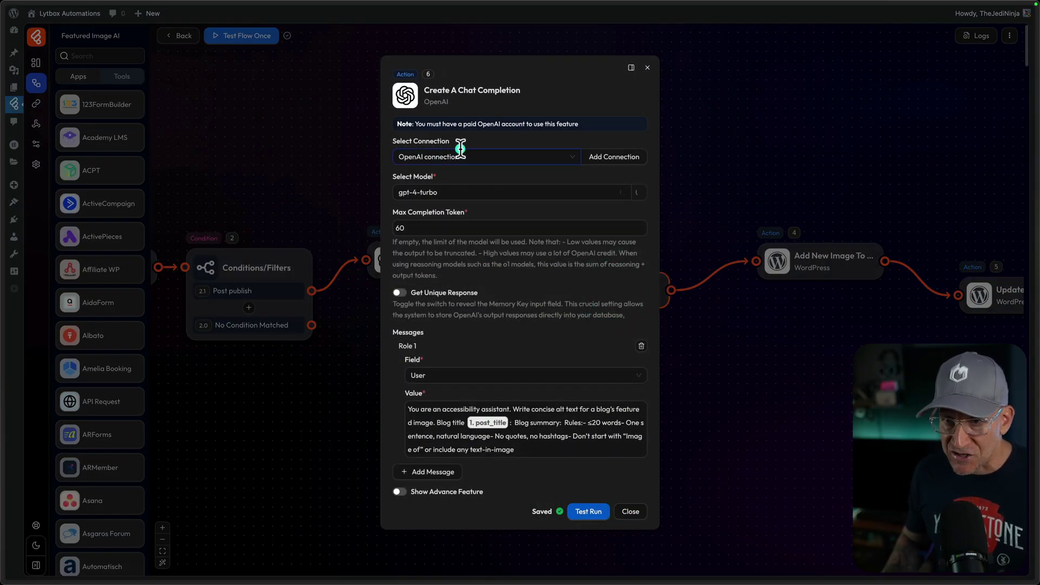
pyautogui.click(363, 327)
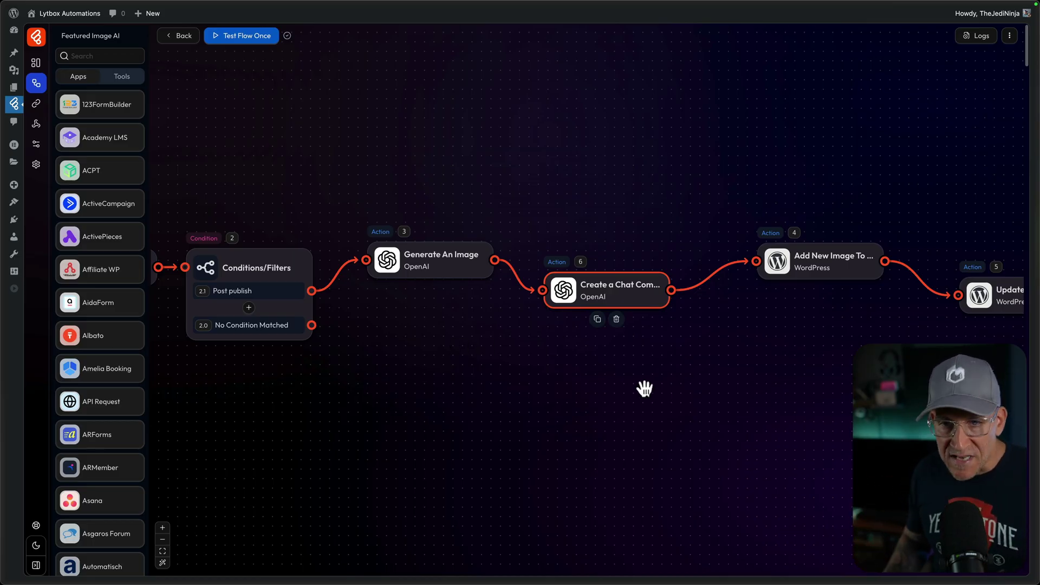
pyautogui.moveTo(643, 388); pyautogui.dragTo(585, 364)
pyautogui.scroll(-2, 586, 366)
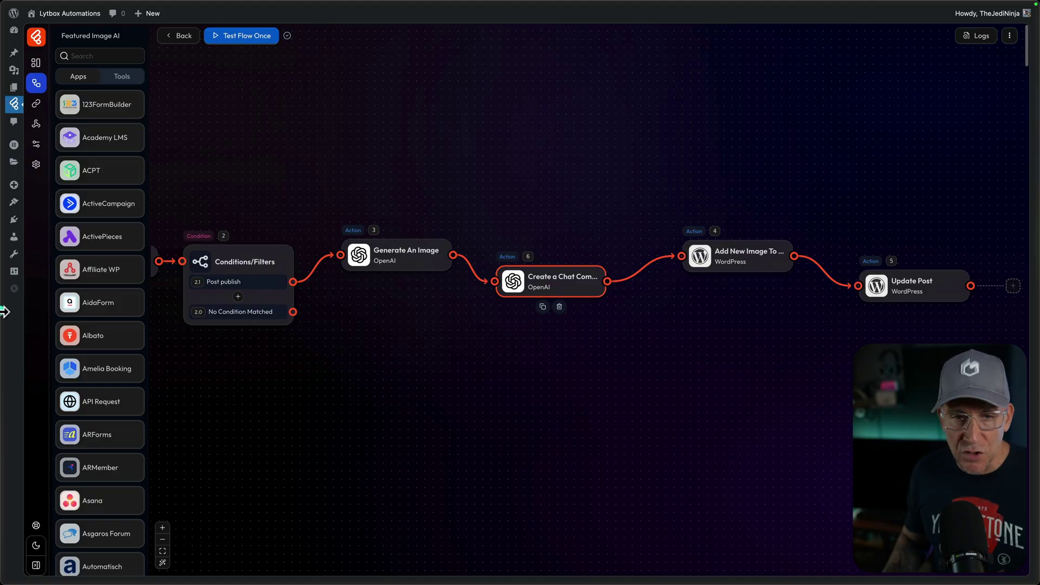
# Step: Start listening for a test trigger event, then publish the Elementor v4 Editor Tricks post
pyautogui.click(243, 40)
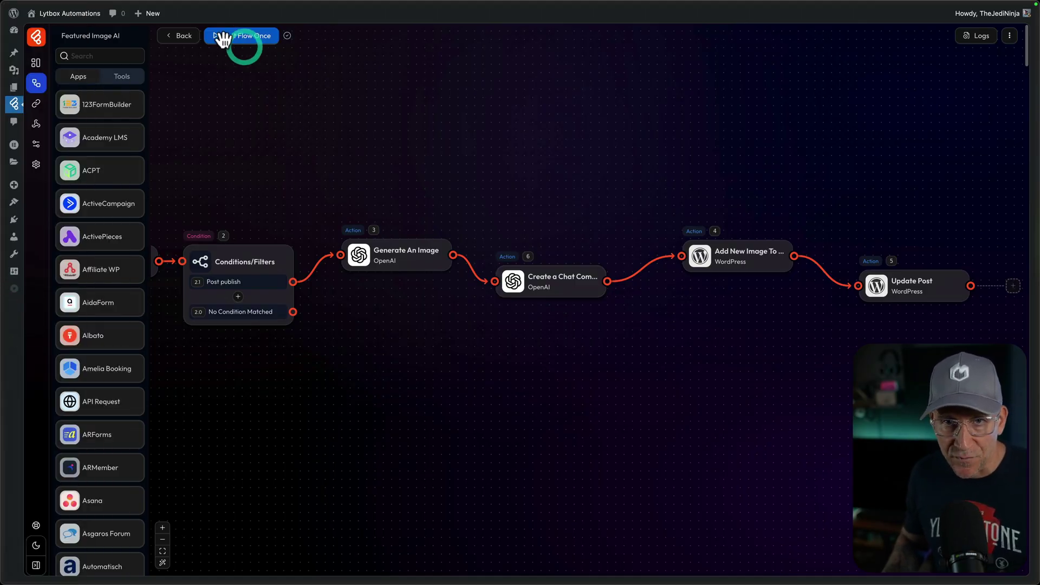
pyautogui.click(238, 61)
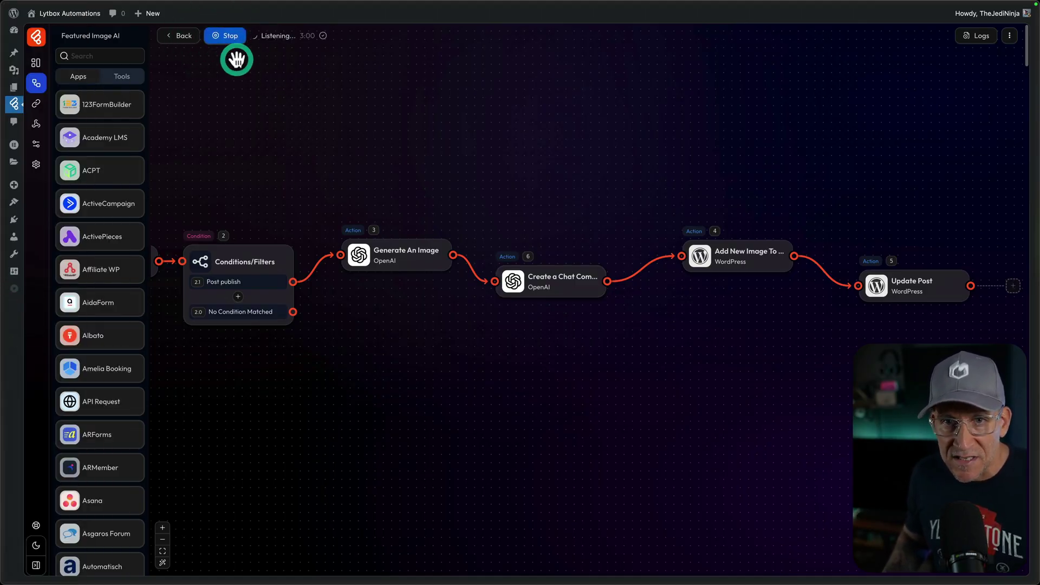
pyautogui.moveTo(15, 302)
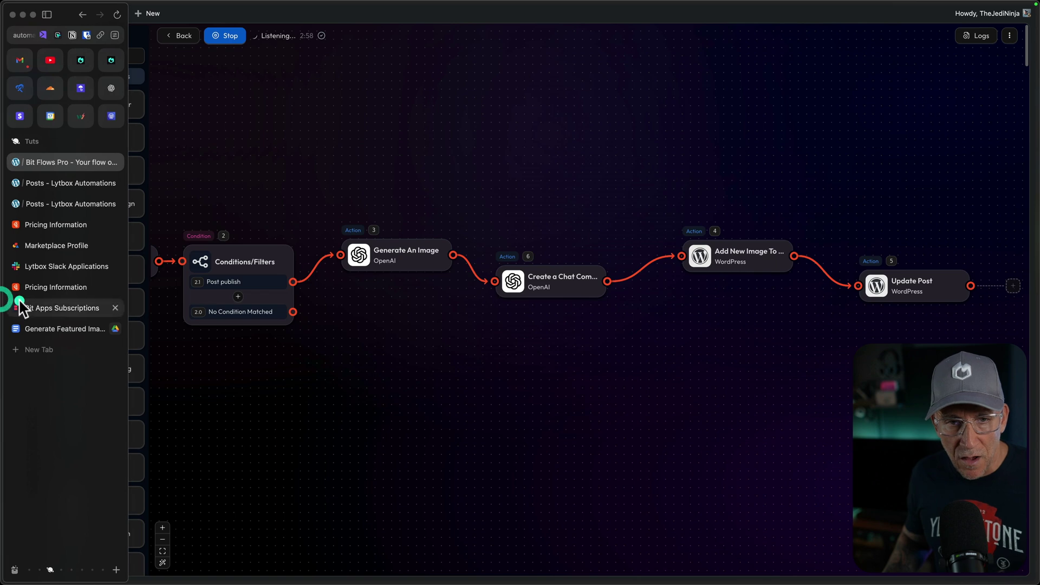
pyautogui.click(54, 183)
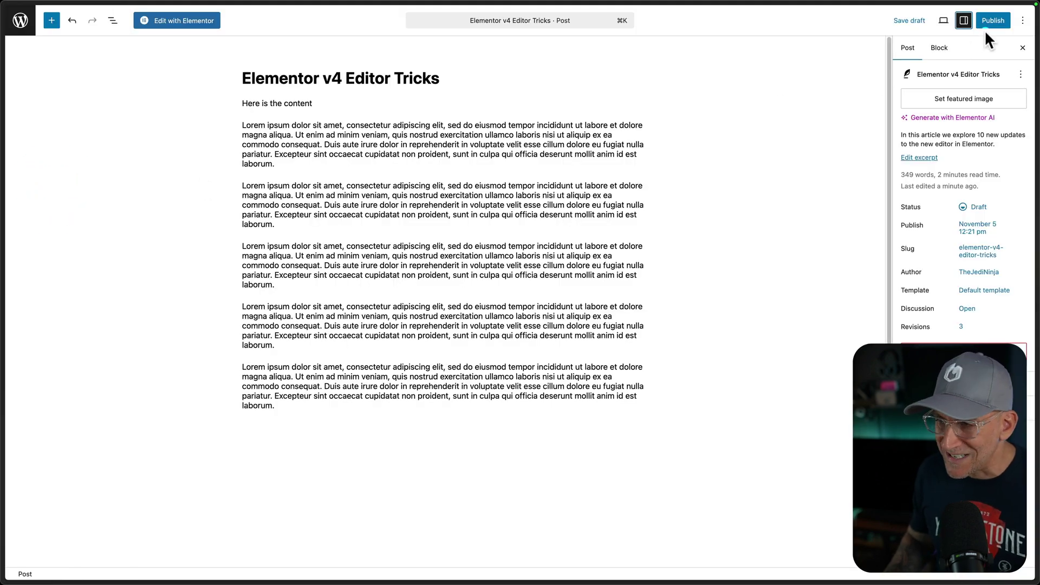
pyautogui.click(989, 24)
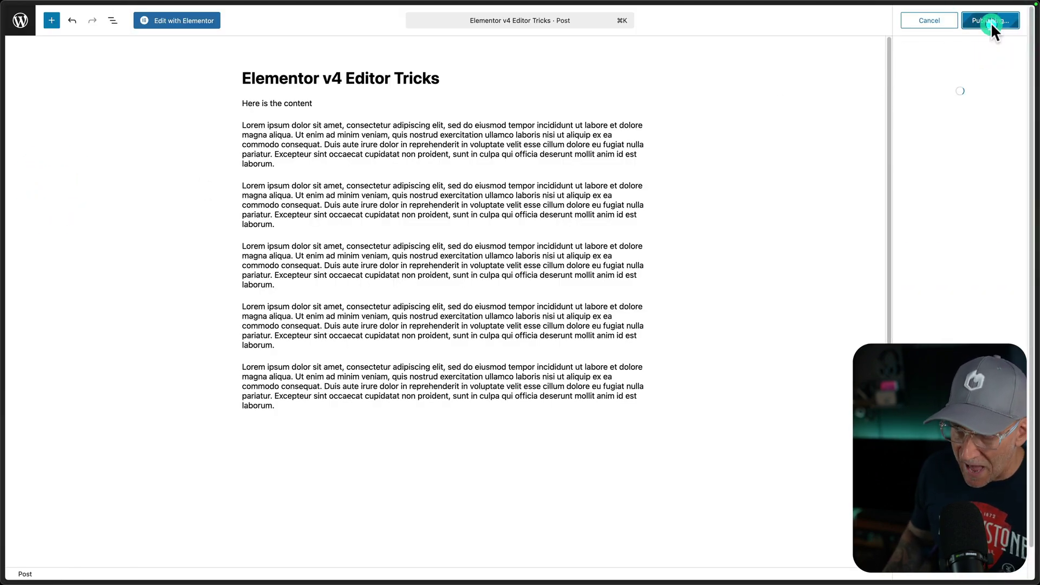
# Step: Back in the flow editor, open the newest run's log details to confirm all six steps succeeded
pyautogui.click(64, 169)
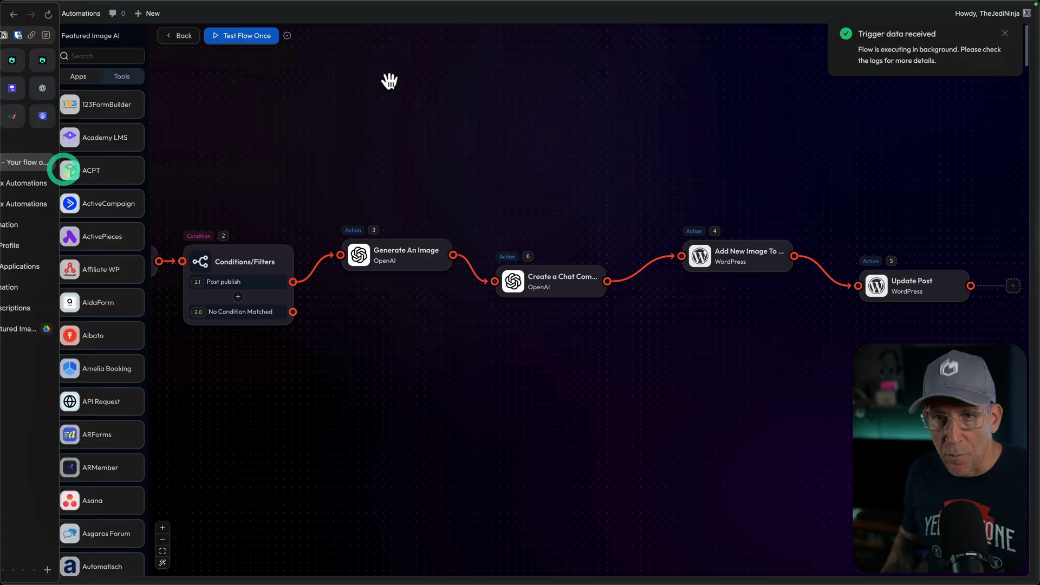
pyautogui.click(1004, 38)
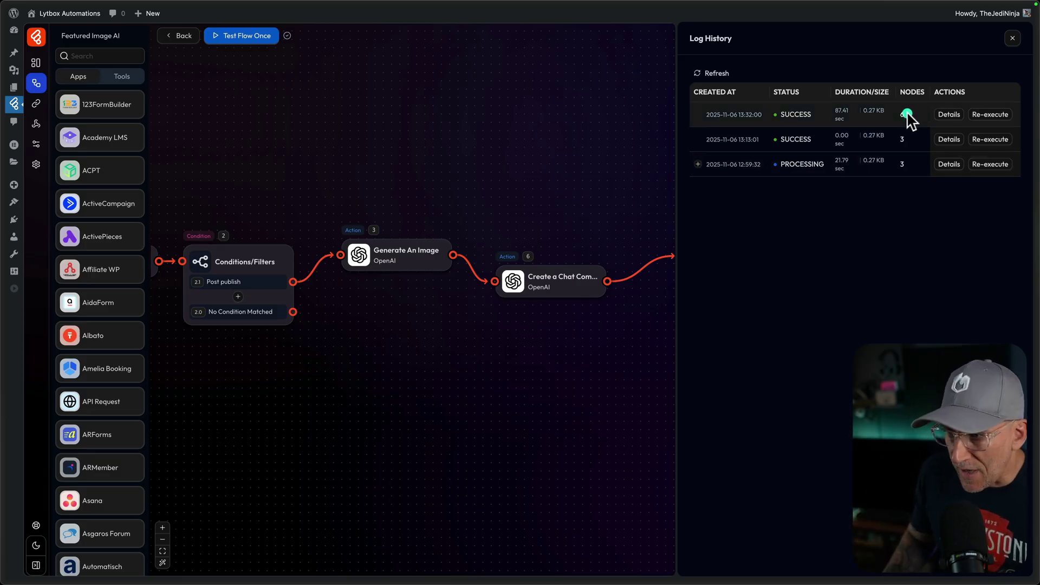
pyautogui.click(950, 115)
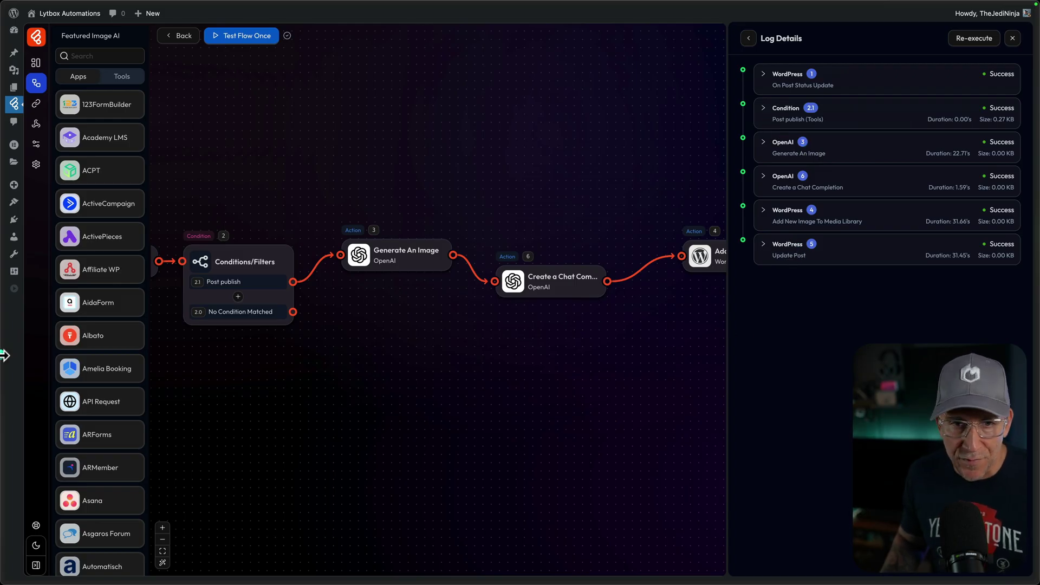
# Step: On the published post, close the post-publish panel to check the AI featured image
pyautogui.moveTo(5, 356)
pyautogui.click(70, 189)
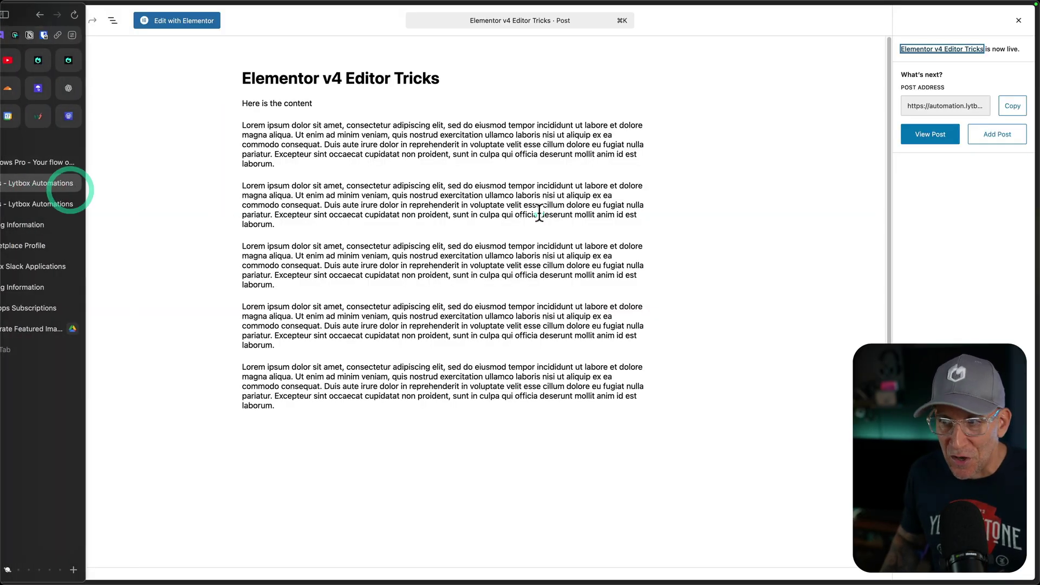
pyautogui.click(1015, 21)
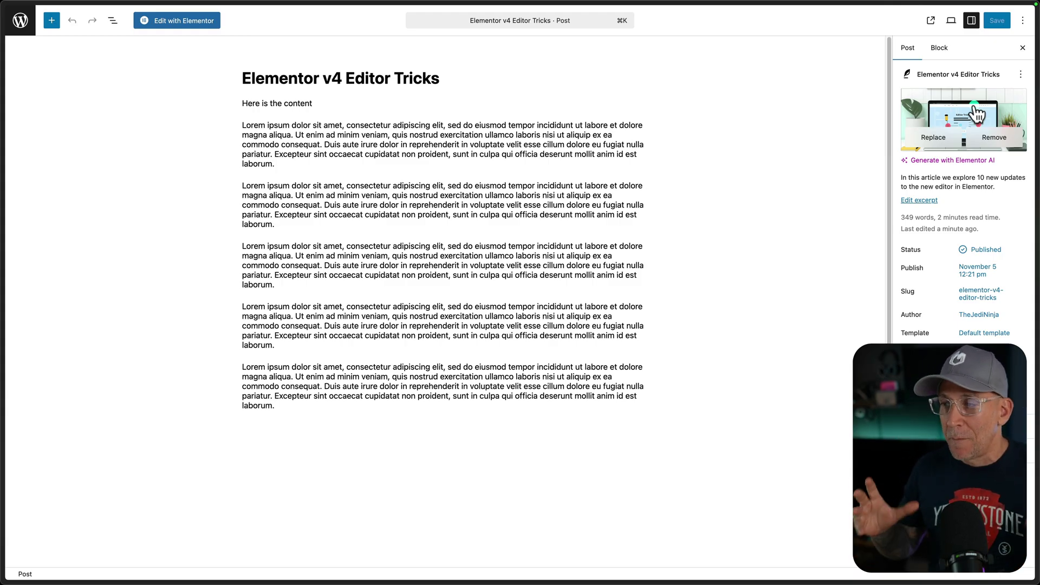
# Step: In the Media Library, inspect the newest image's alt text 'Image of a a layout for design elements'
pyautogui.moveTo(2, 304)
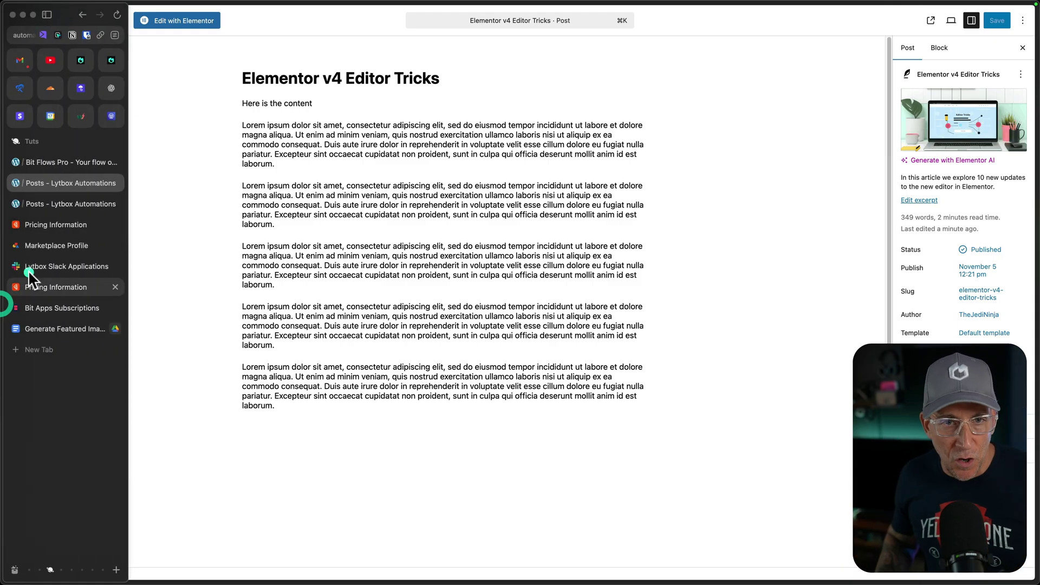
pyautogui.click(51, 209)
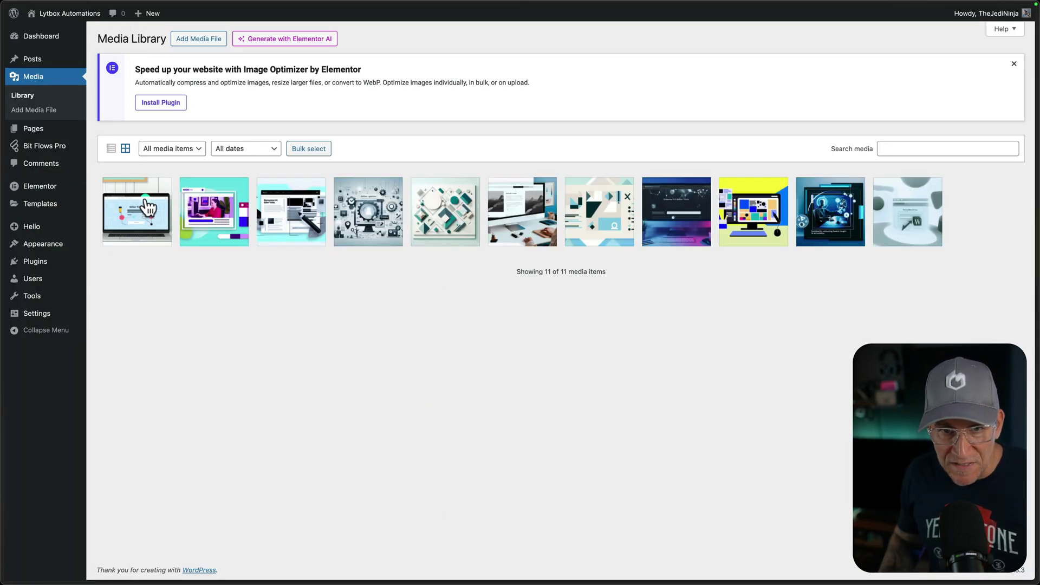
pyautogui.click(147, 202)
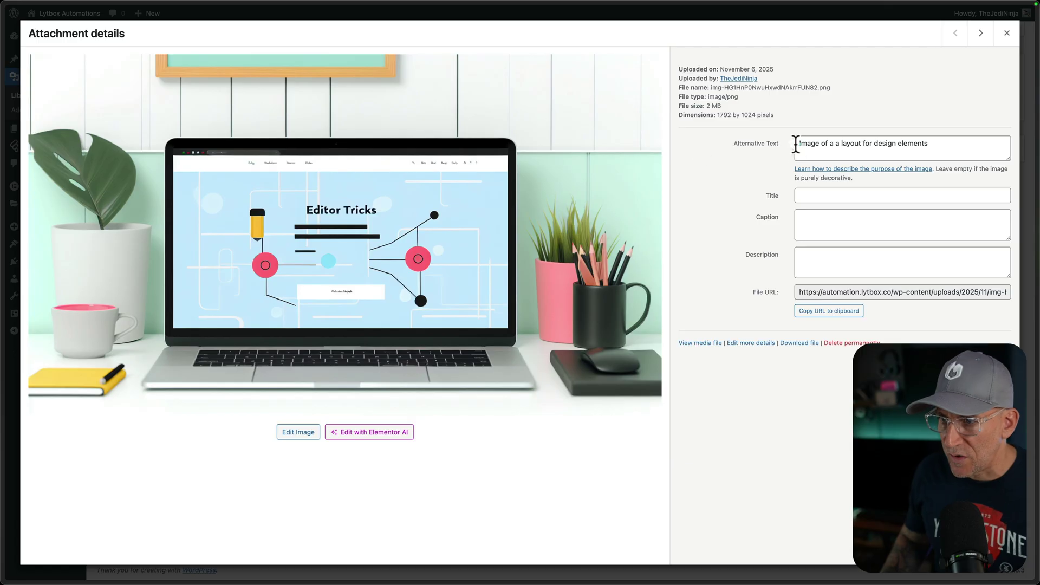
pyautogui.moveTo(928, 142); pyautogui.dragTo(783, 153)
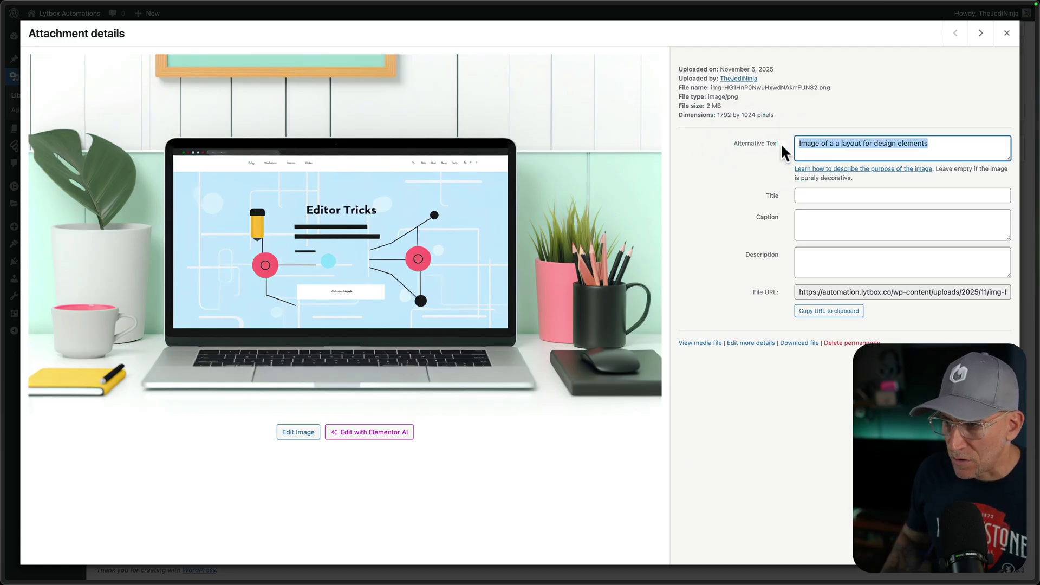
pyautogui.click(1006, 34)
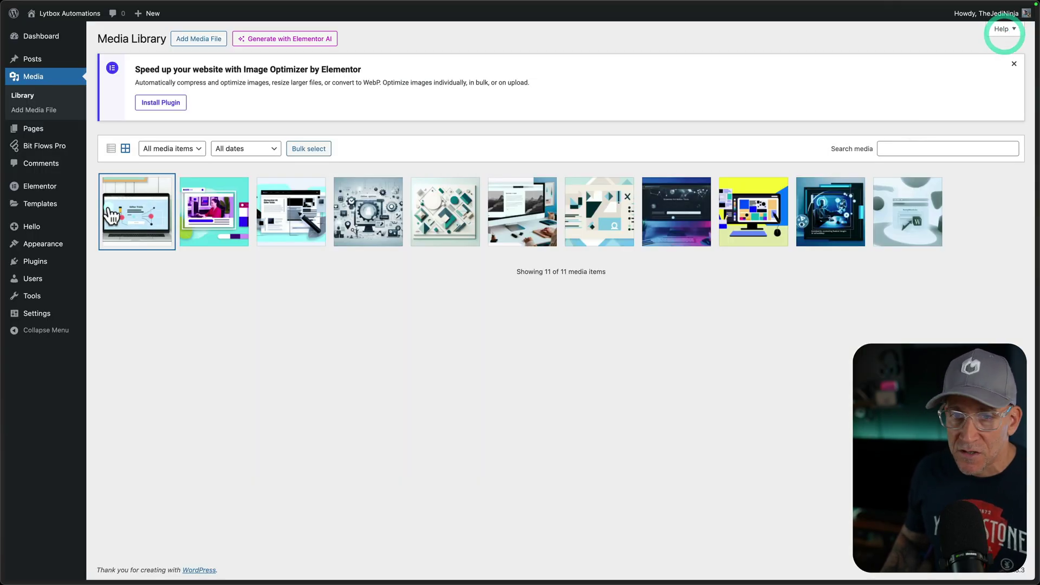
# Step: Return to the Bit Flows flow editor and close the run log details
pyautogui.moveTo(40, 149)
pyautogui.click(51, 175)
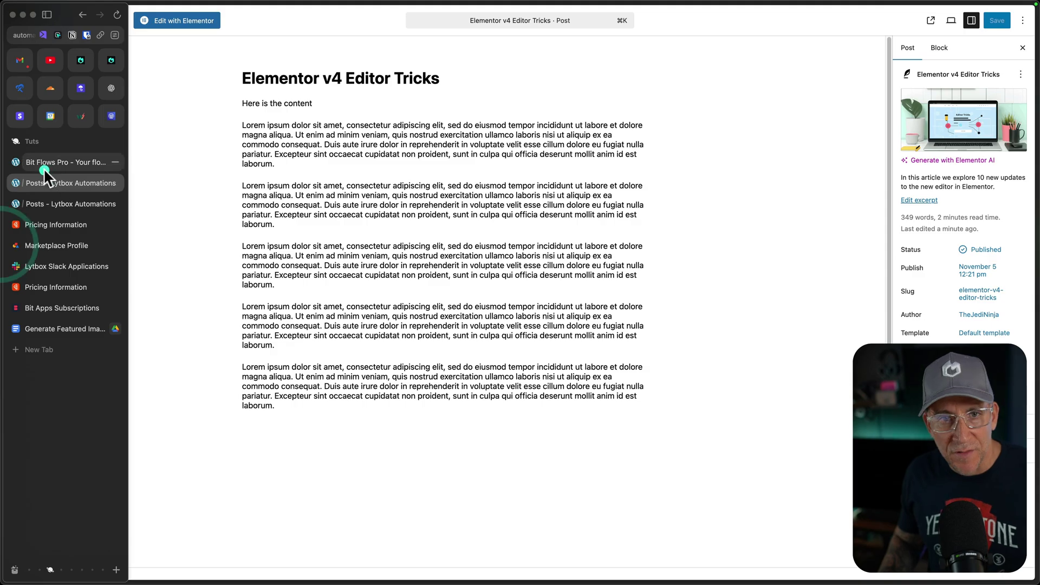
pyautogui.click(46, 166)
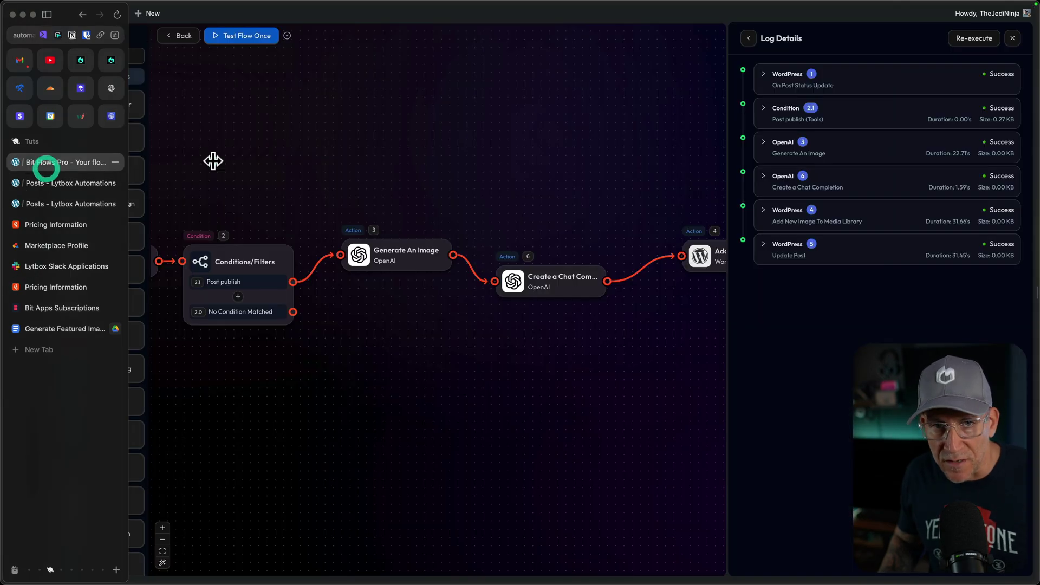
pyautogui.click(638, 354)
pyautogui.click(856, 103)
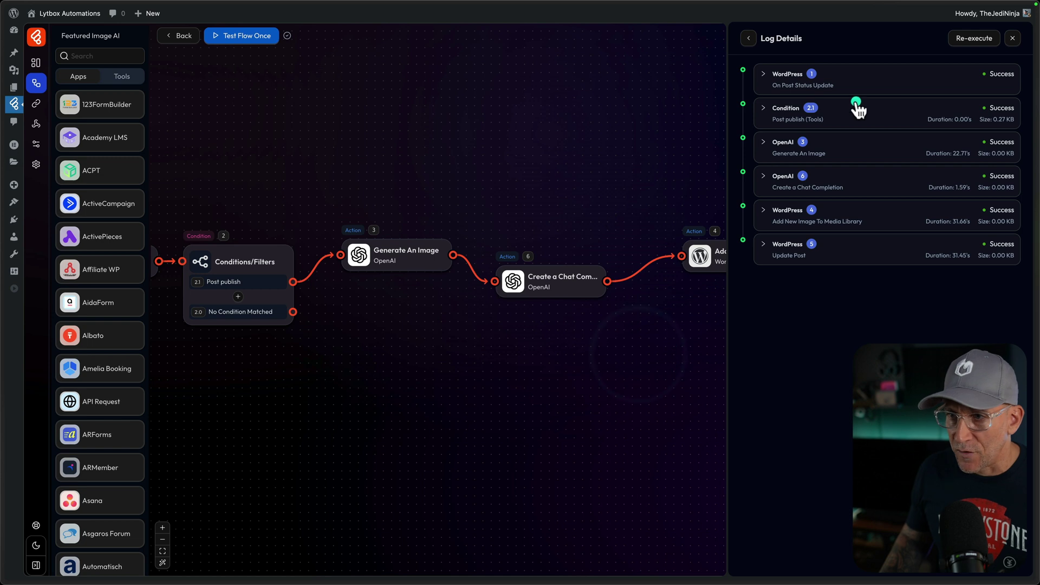
pyautogui.click(1016, 39)
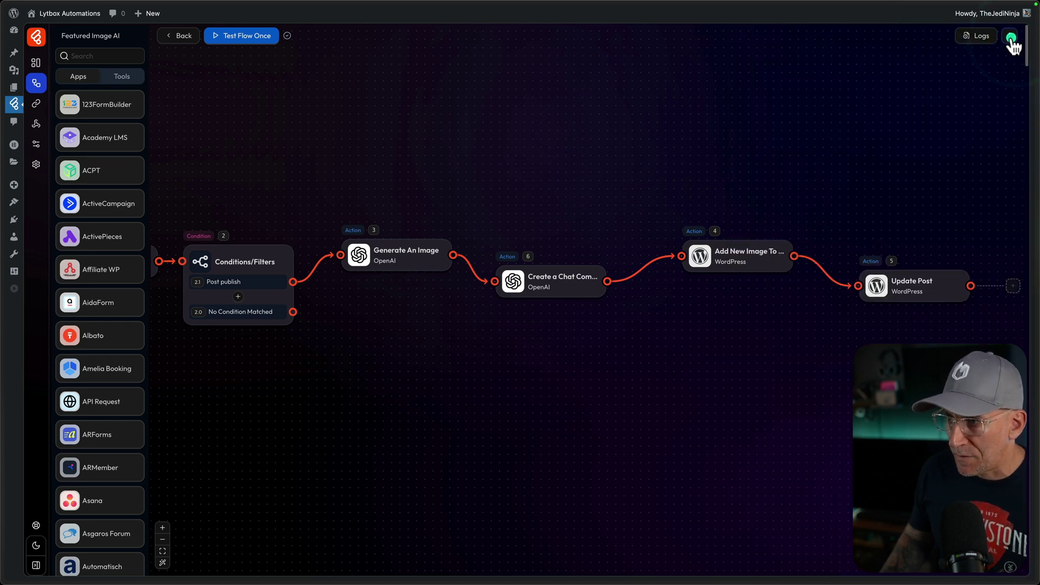
# Step: Export the Featured Image AI flow as Bit Flows Pro Blueprint.json and return to the Flows list
pyautogui.click(1009, 35)
pyautogui.click(994, 111)
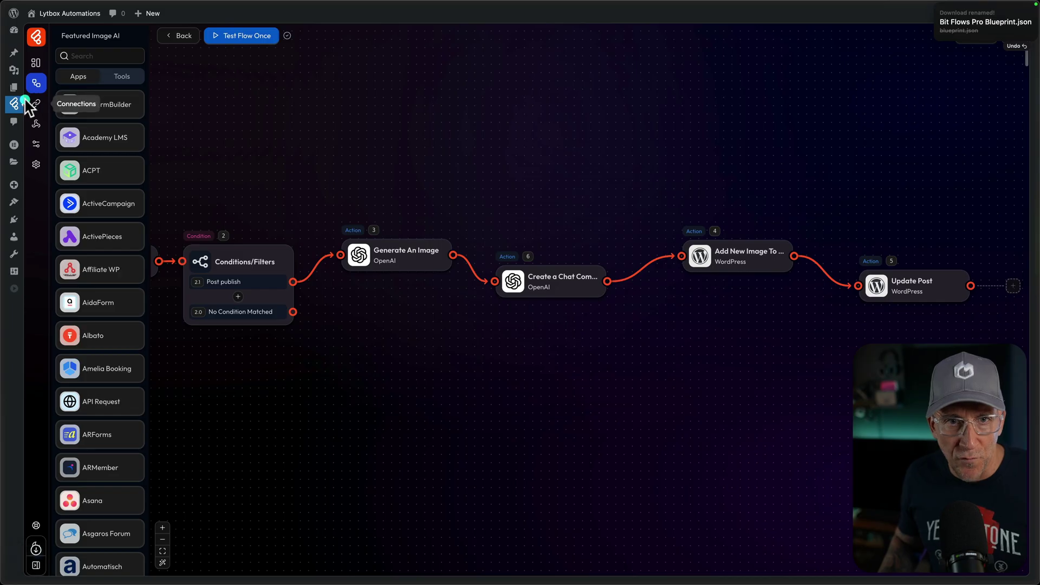
pyautogui.click(36, 83)
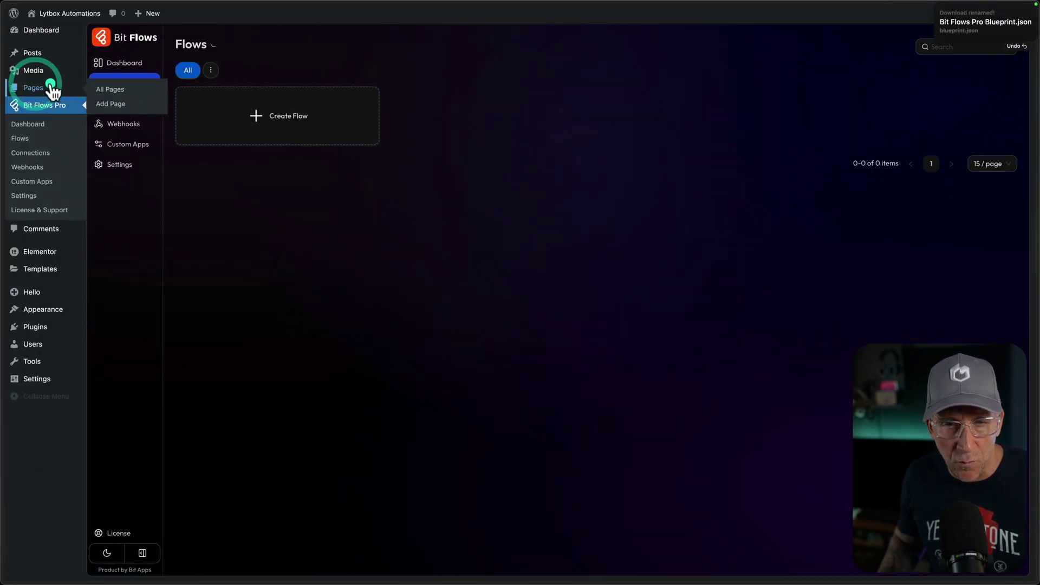
# Step: Create a new blank flow titled 'Duplicate Testing'
pyautogui.click(271, 106)
pyautogui.moveTo(457, 202); pyautogui.dragTo(407, 196)
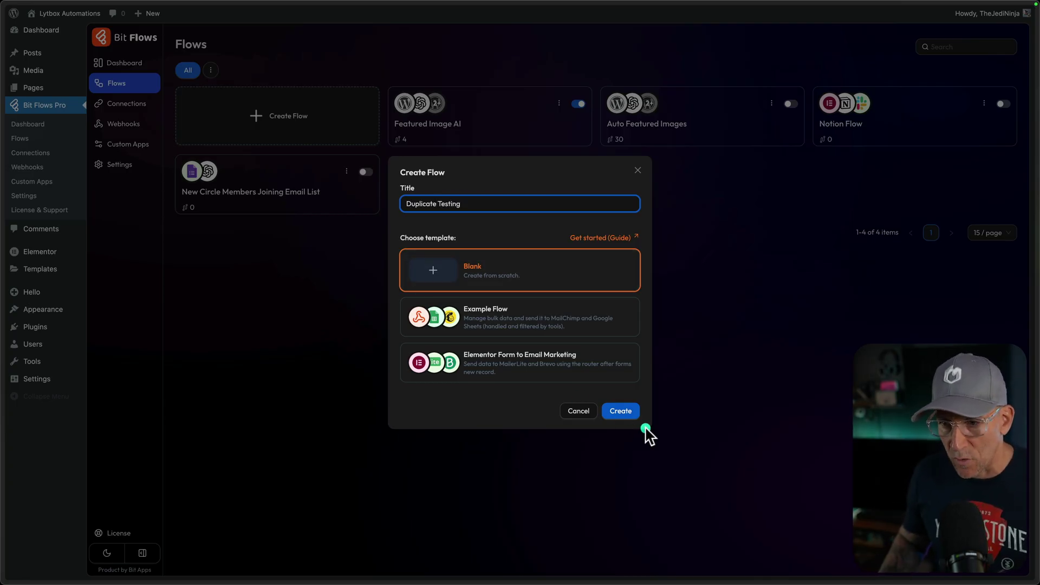
pyautogui.click(621, 412)
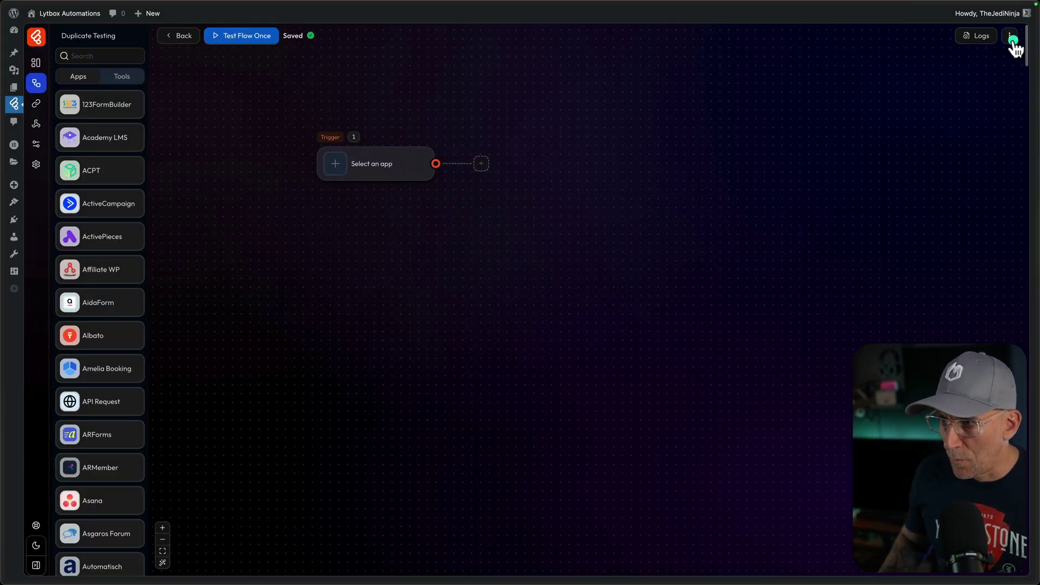
# Step: Import Bit Flows Pro Blueprint.json into the Duplicate Testing flow
pyautogui.click(1010, 36)
pyautogui.click(983, 127)
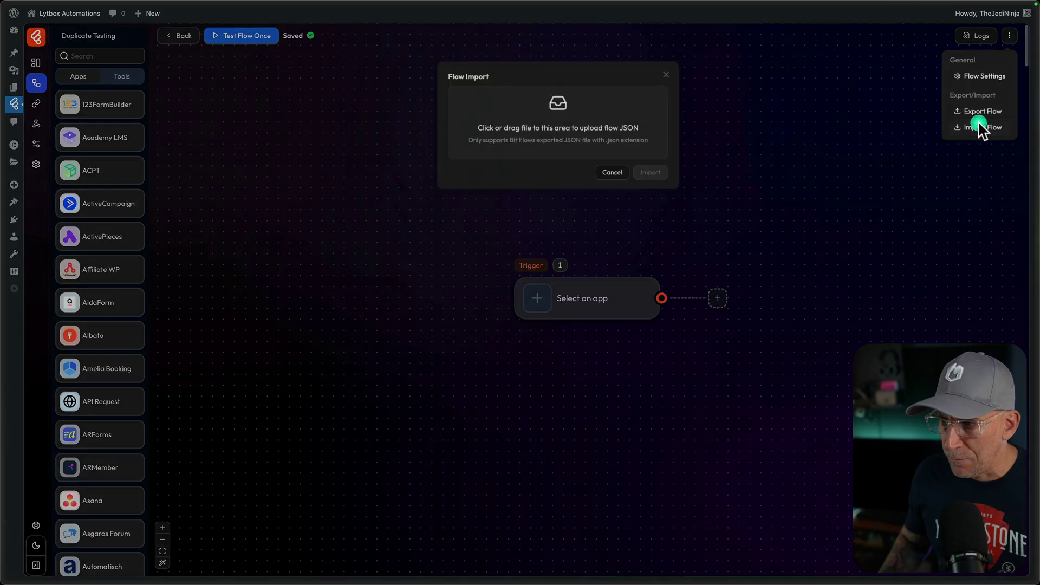
pyautogui.click(538, 120)
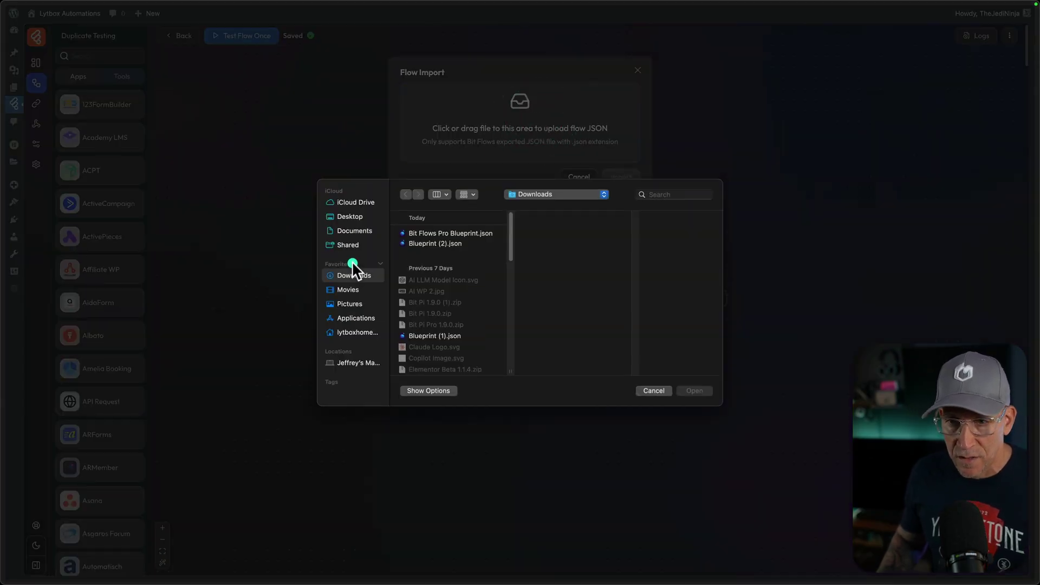
pyautogui.doubleClick(432, 233)
pyautogui.click(623, 192)
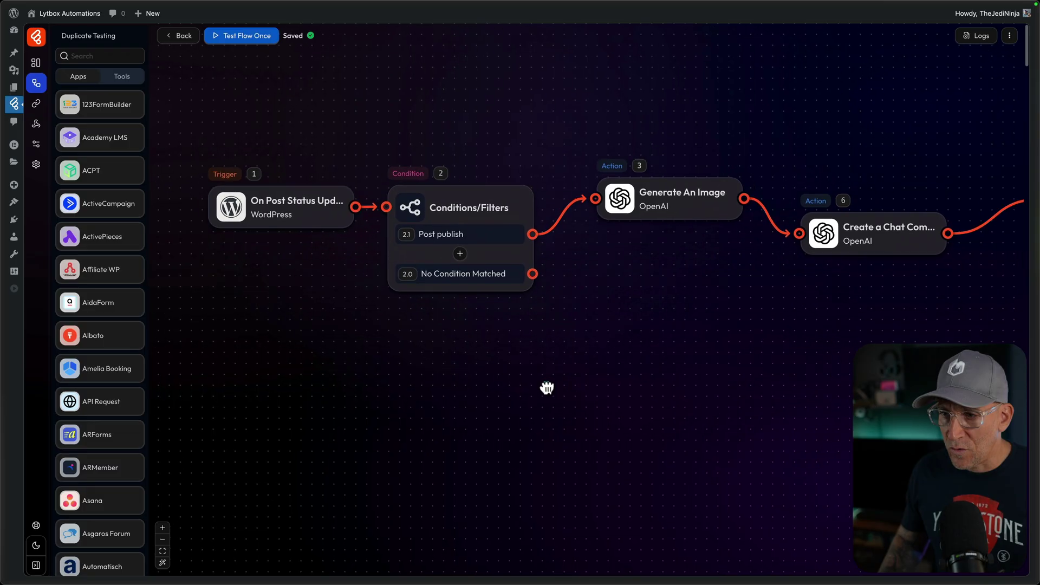
# Step: Pan and zoom the canvas so the whole imported flow through Update Post is visible
pyautogui.moveTo(817, 381); pyautogui.dragTo(712, 378)
pyautogui.scroll(-2, 603, 373)
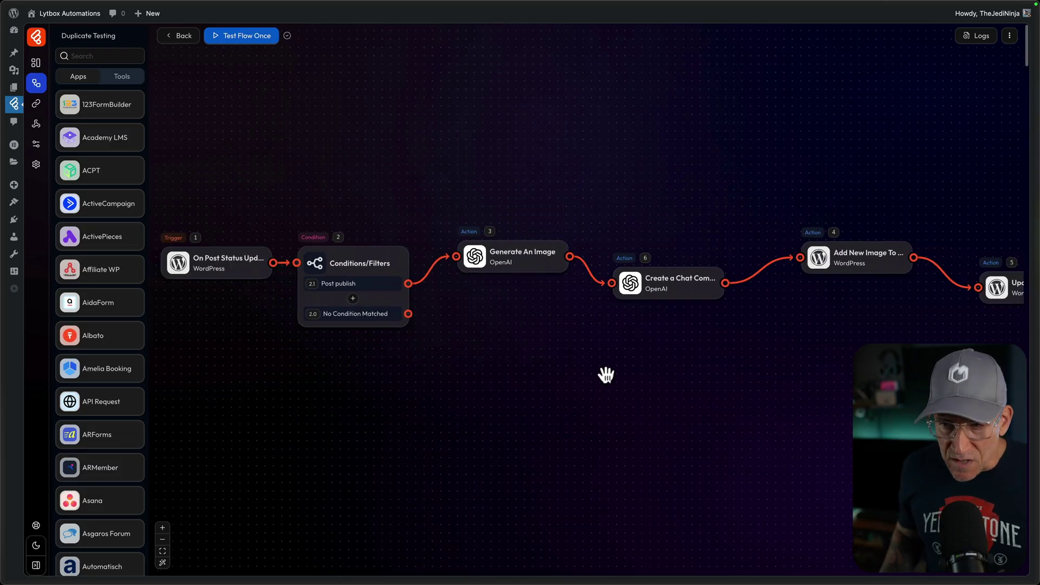
pyautogui.click(623, 346)
pyautogui.scroll(-2, 624, 342)
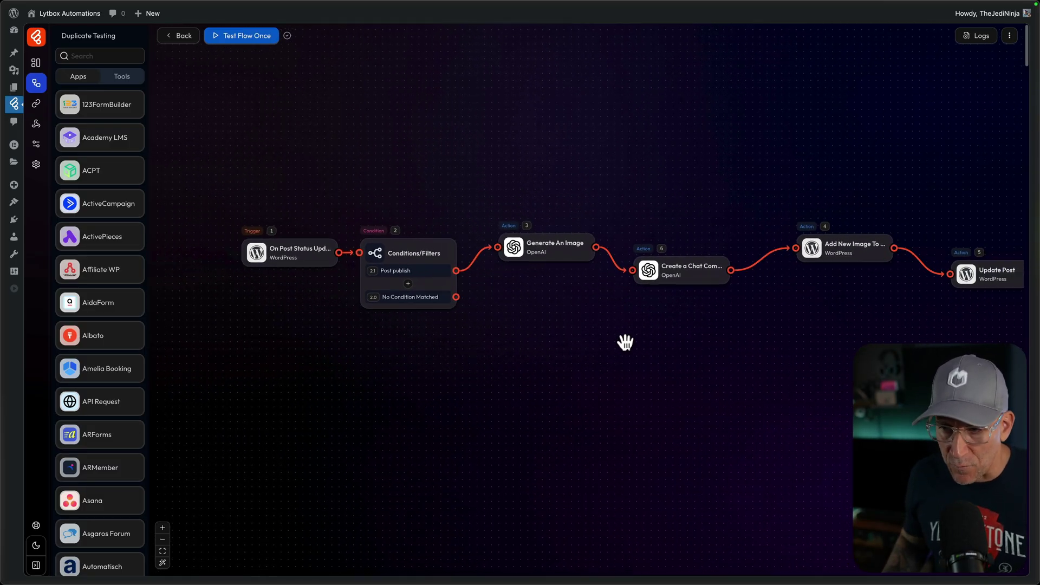
pyautogui.moveTo(757, 321); pyautogui.dragTo(581, 325)
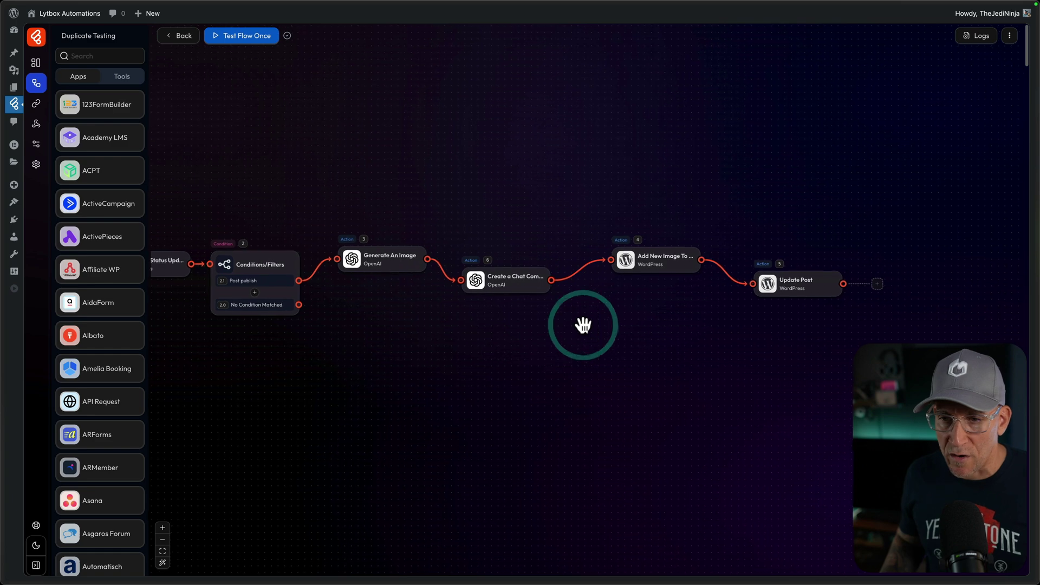
pyautogui.moveTo(453, 326); pyautogui.dragTo(545, 326)
# Step: Set the Generate An Image step's connection to the OpenAI connection and verify it
pyautogui.click(495, 262)
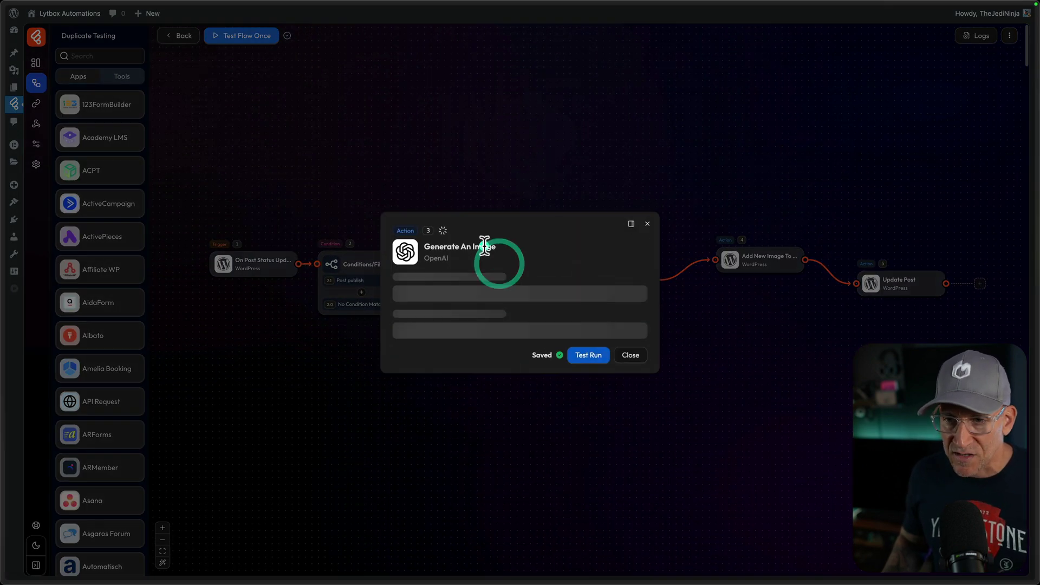
pyautogui.click(415, 166)
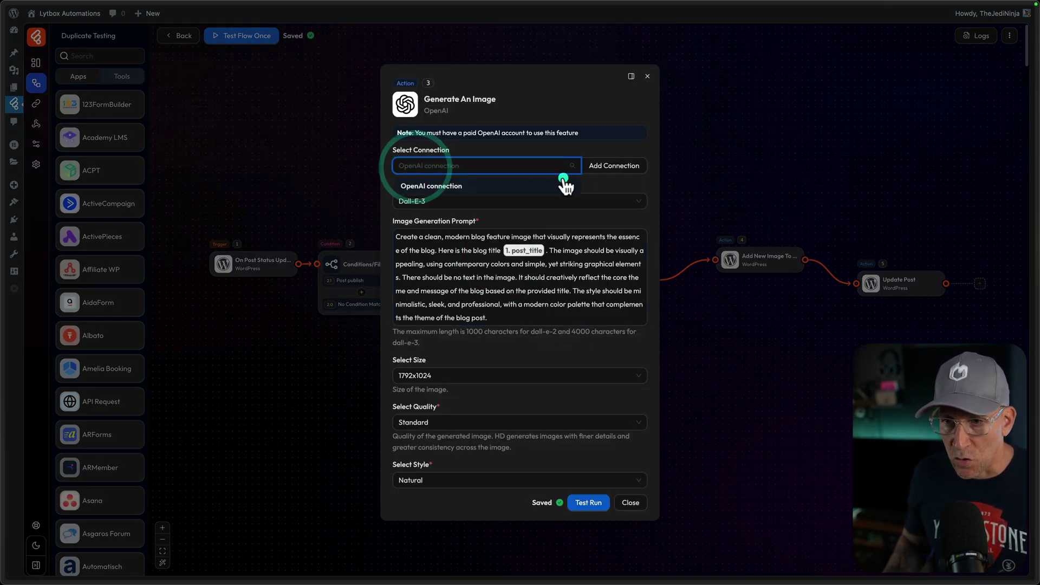
pyautogui.click(607, 195)
pyautogui.click(734, 343)
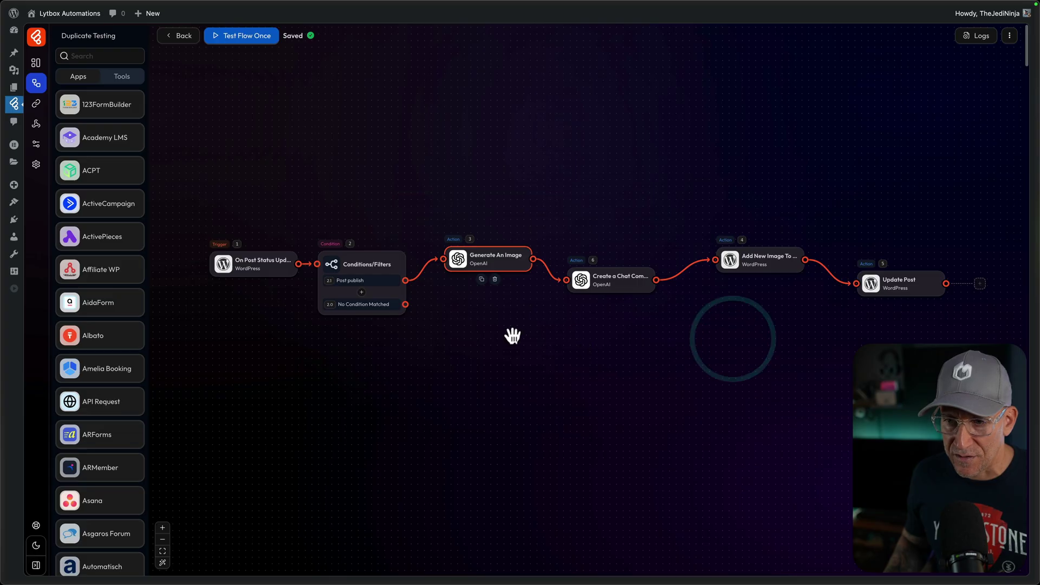
pyautogui.click(495, 264)
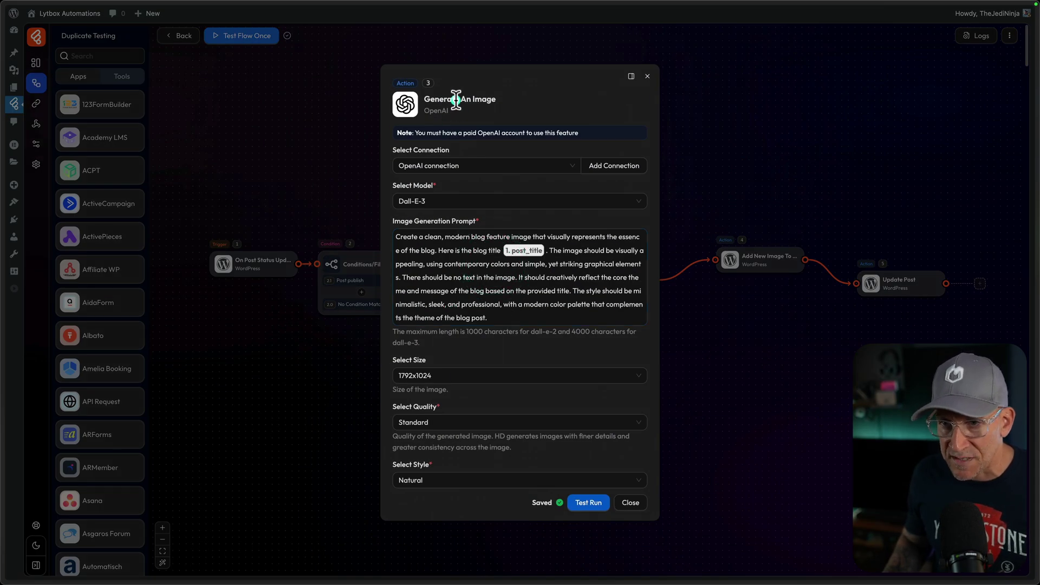
pyautogui.click(808, 319)
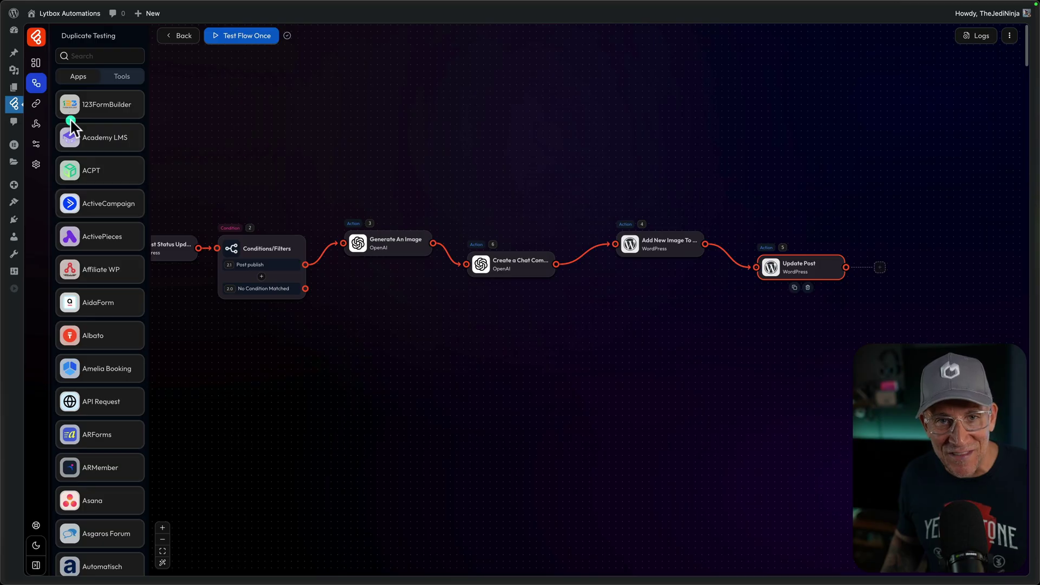
# Step: Scroll through the Apps integrations list in the side panel
pyautogui.scroll(-2, 79, 118)
pyautogui.scroll(2, 79, 118)
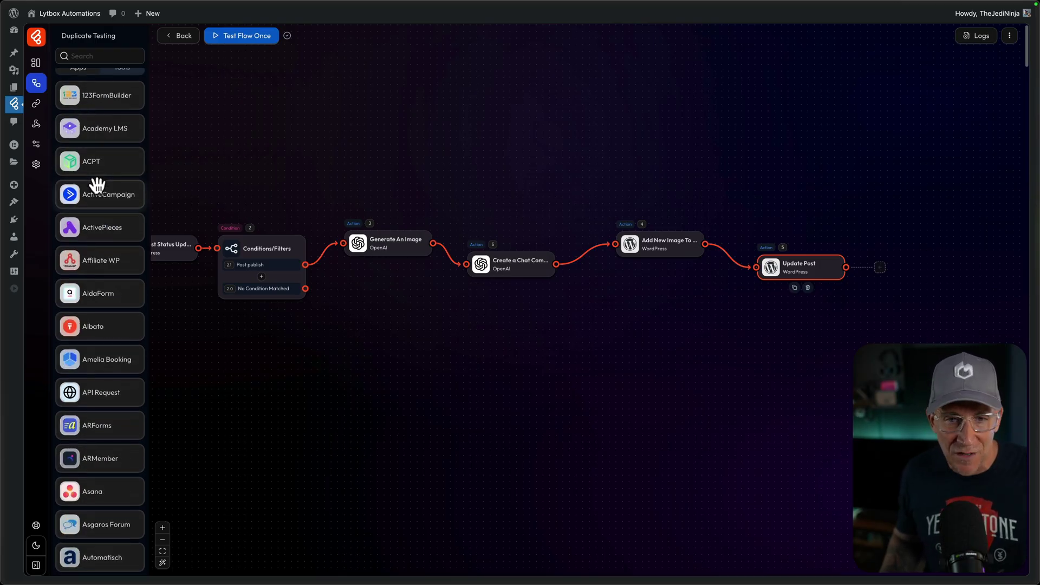
pyautogui.scroll(-5, 97, 184)
pyautogui.click(97, 186)
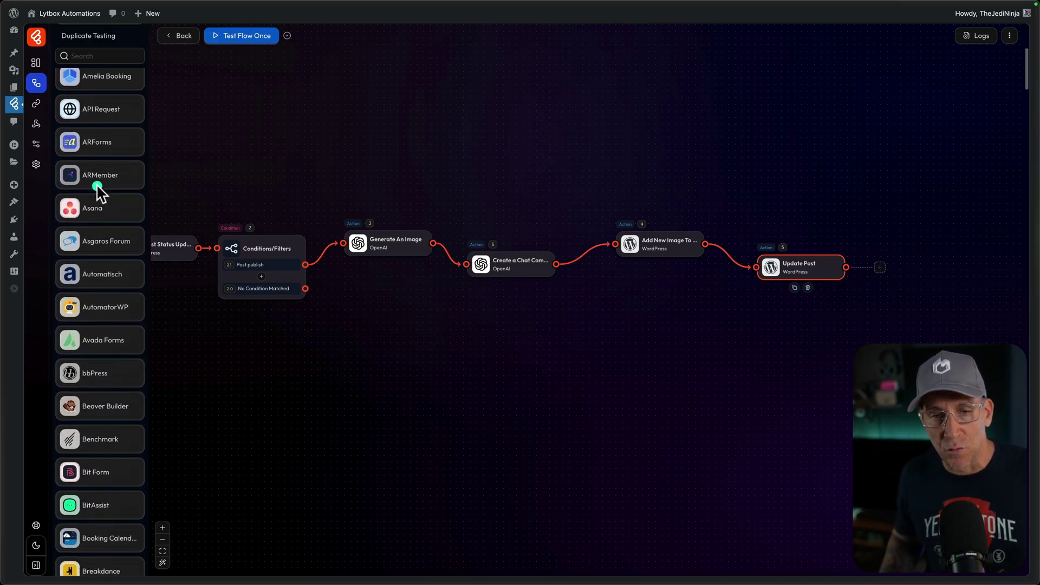
pyautogui.scroll(-1, 99, 189)
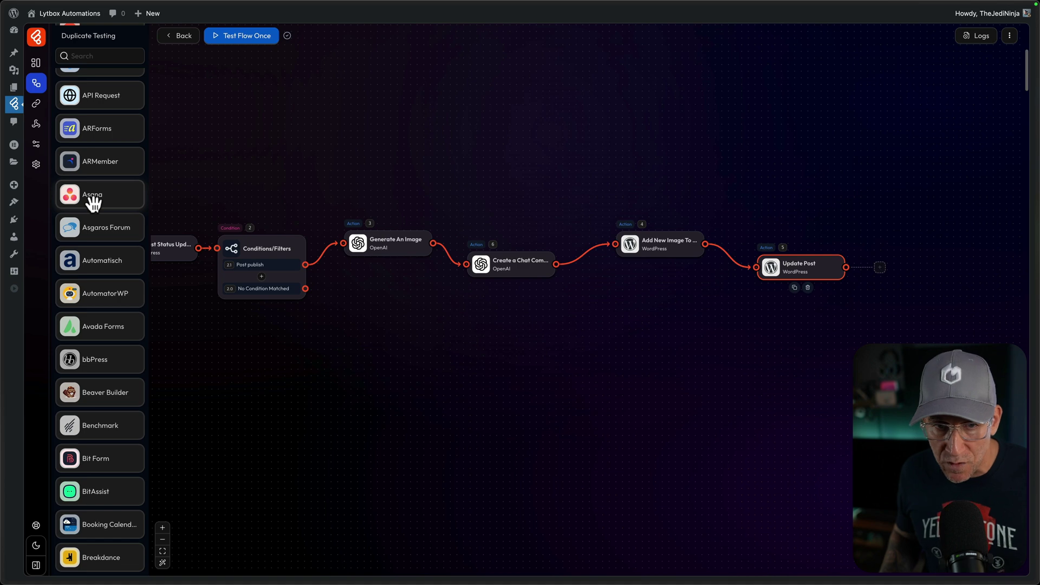
pyautogui.scroll(-5, 93, 204)
pyautogui.scroll(-9, 116, 345)
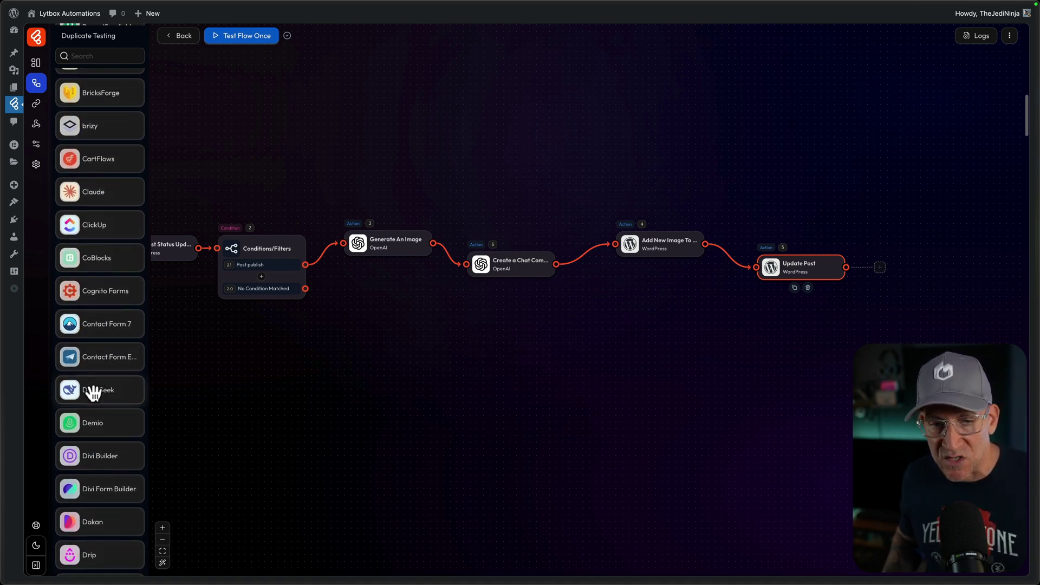
pyautogui.scroll(-4, 114, 445)
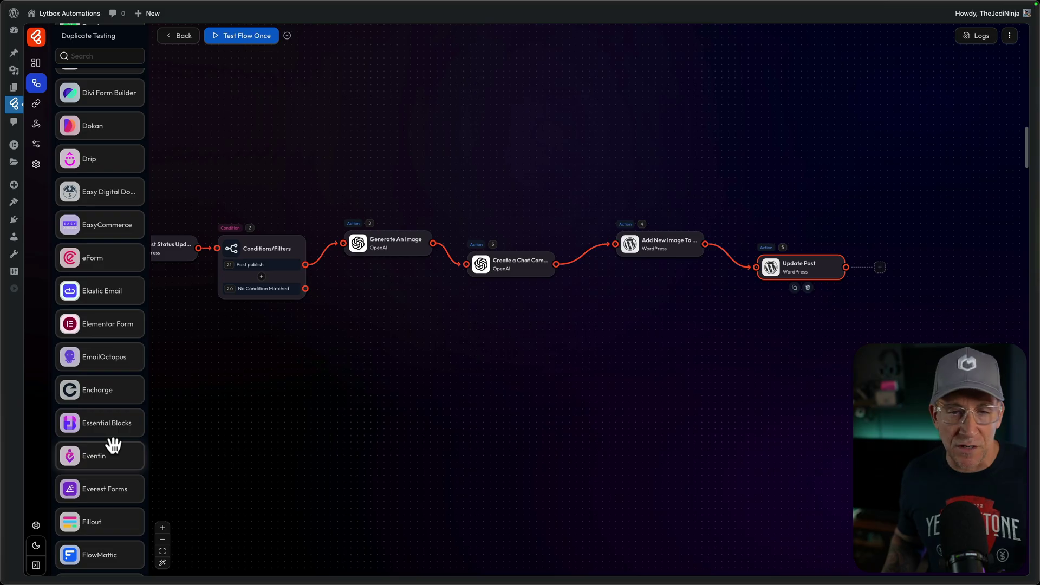
pyautogui.scroll(-5, 111, 443)
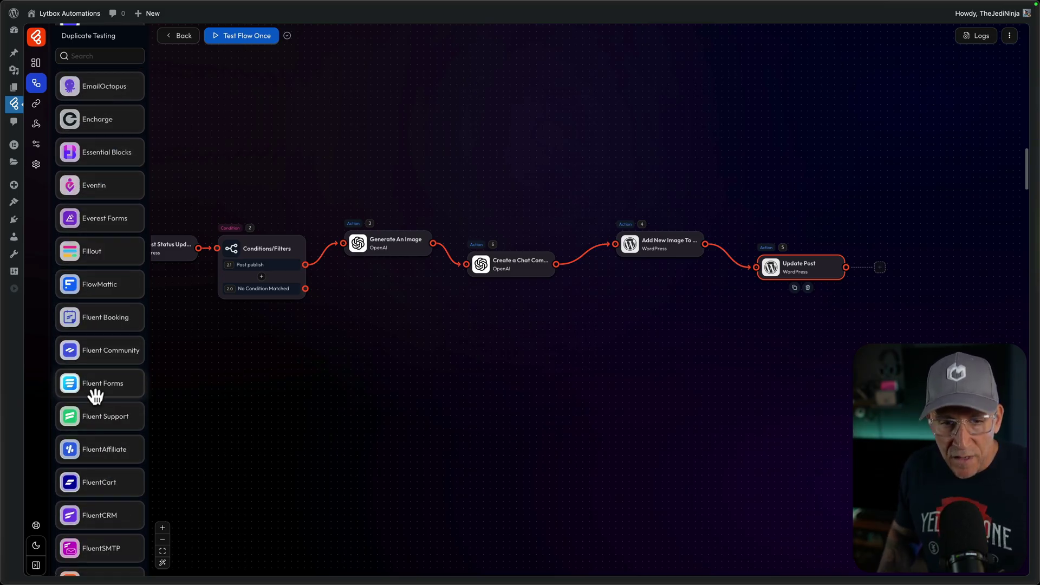
# Step: Return to the top of the list and show the Tools grid with Router, Condition and Delay
pyautogui.scroll(20, 95, 395)
pyautogui.click(92, 78)
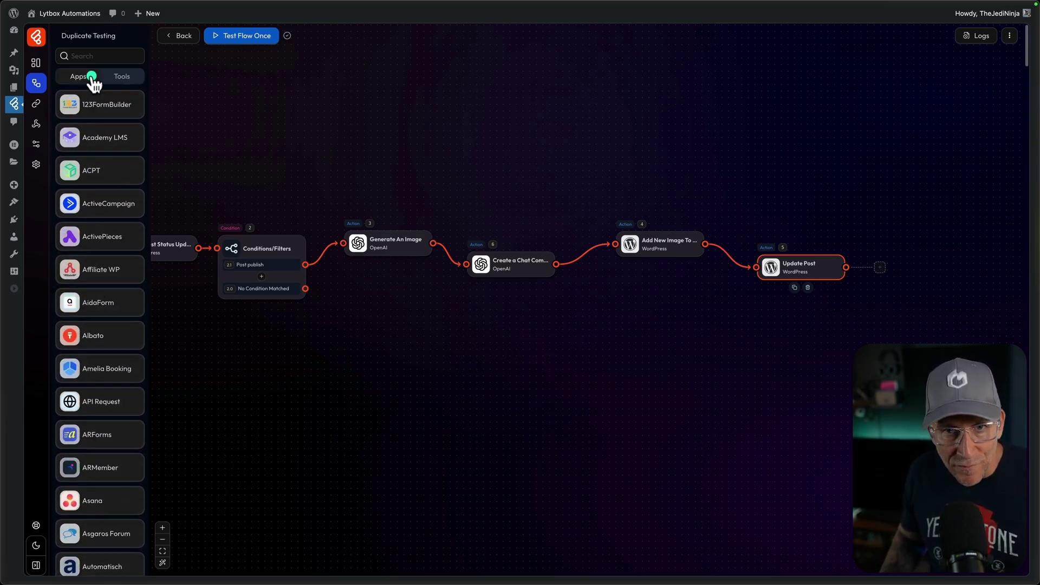
pyautogui.click(136, 69)
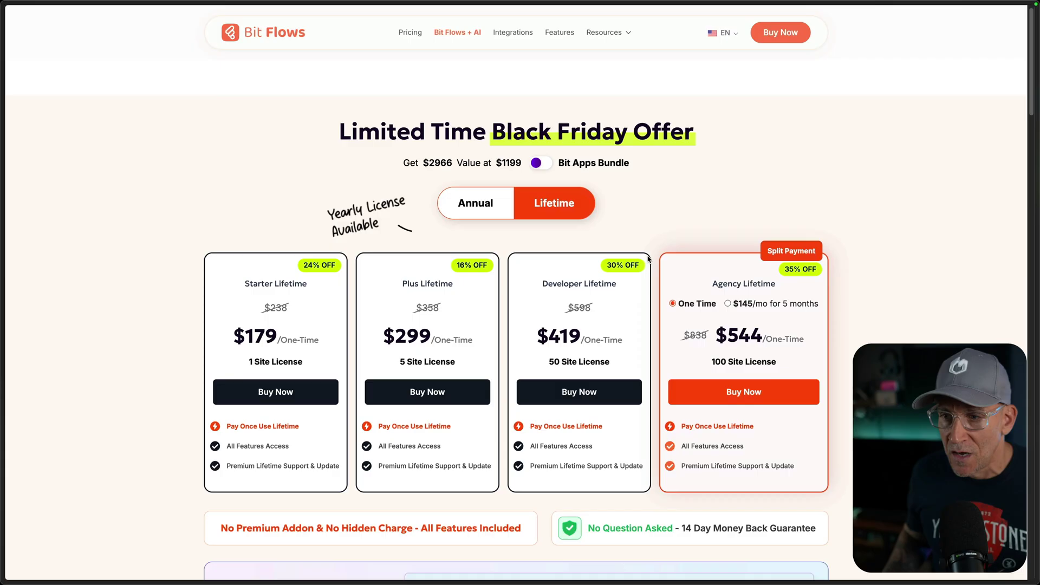
pyautogui.scroll(-2, 648, 259)
pyautogui.scroll(-1, 648, 259)
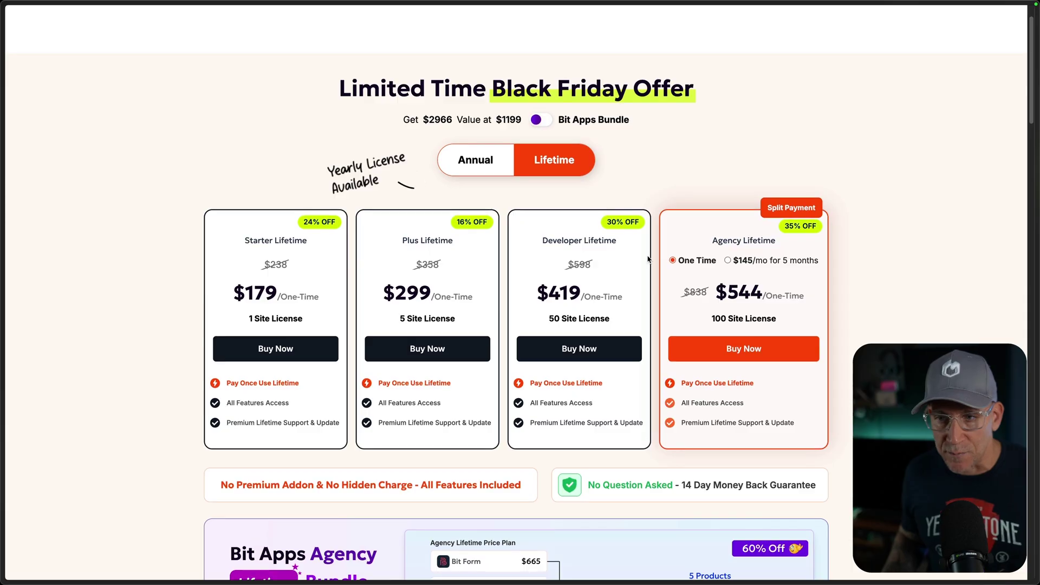
pyautogui.scroll(-1, 648, 259)
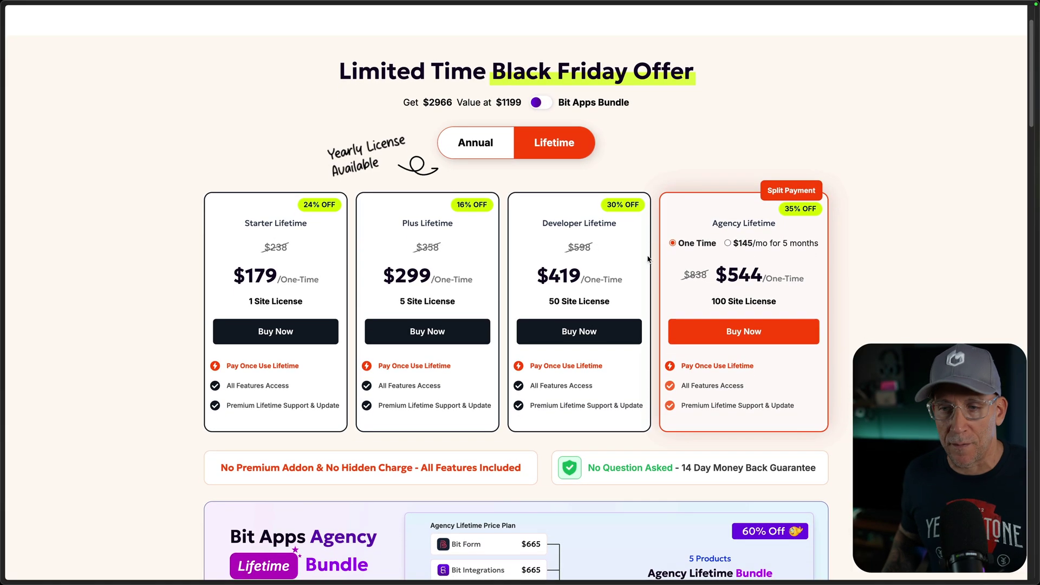
pyautogui.scroll(-1, 648, 259)
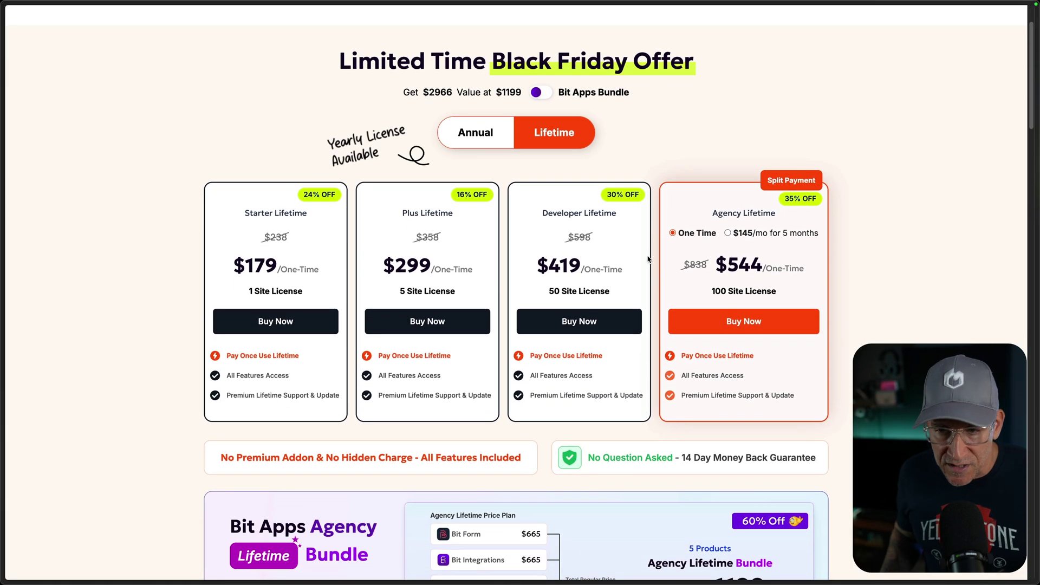
pyautogui.scroll(-1, 590, 178)
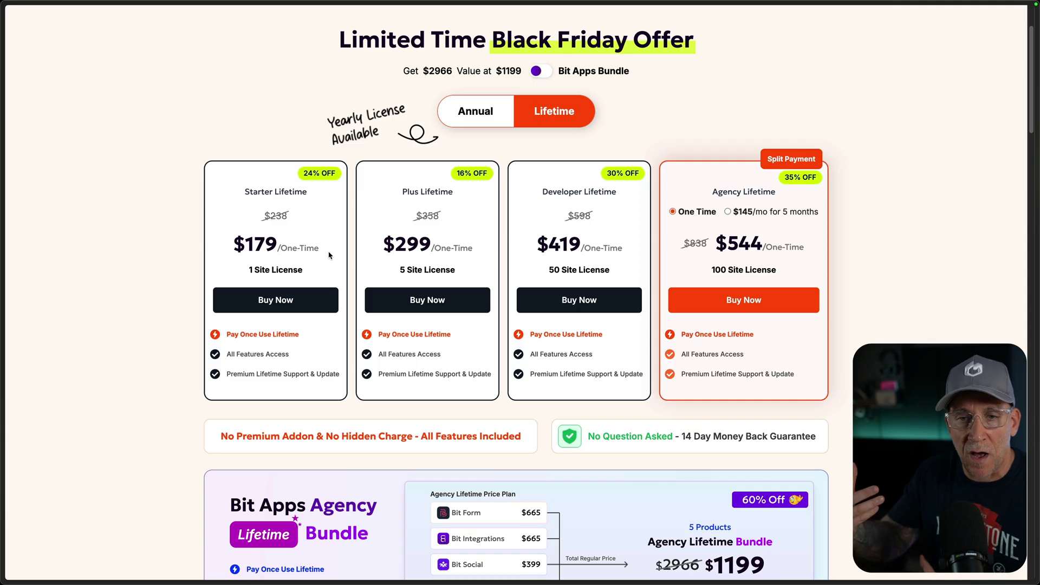
pyautogui.scroll(-5, 329, 255)
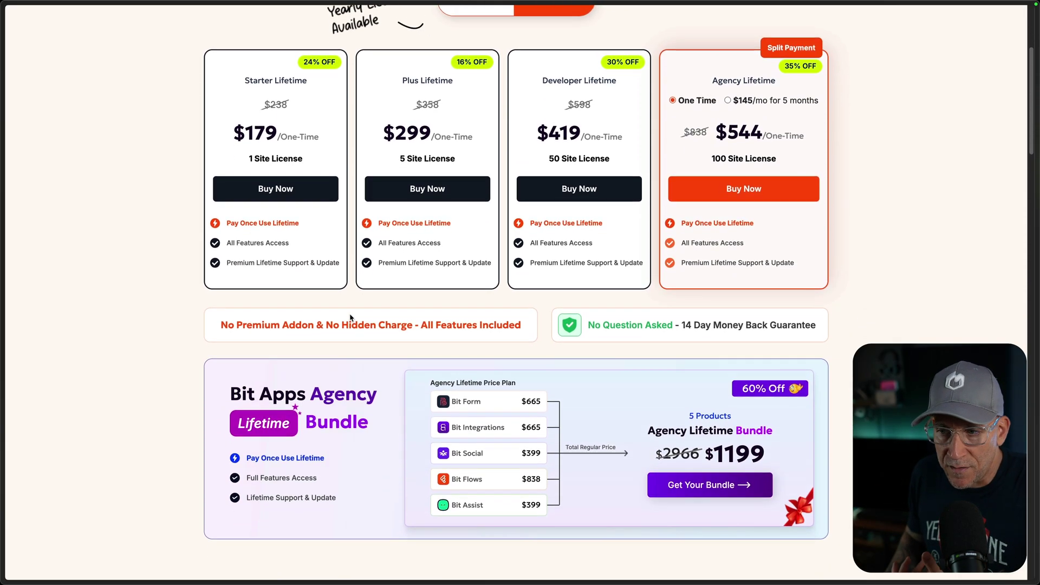
pyautogui.scroll(-2, 350, 317)
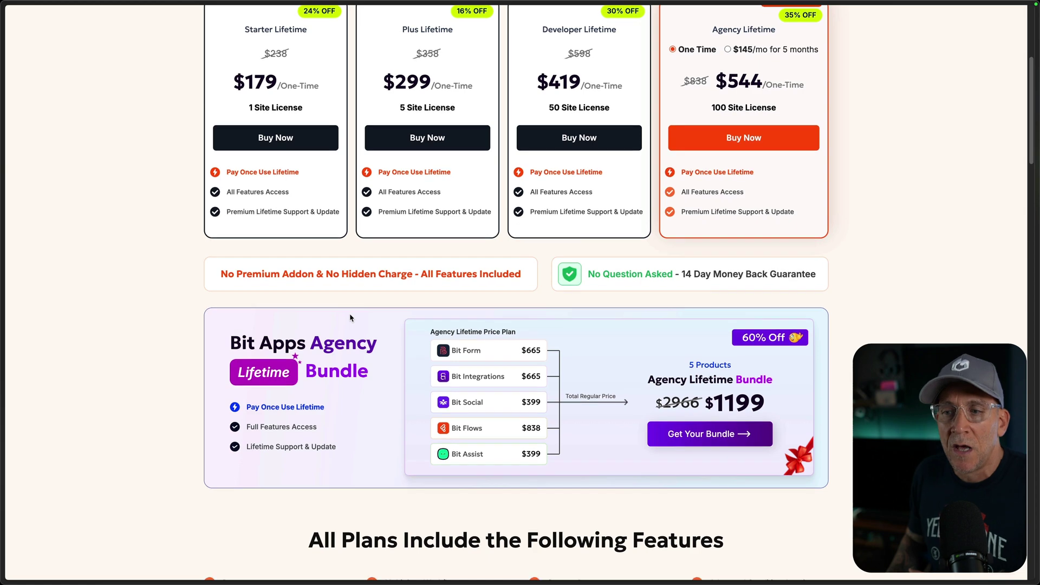
pyautogui.scroll(3, 350, 318)
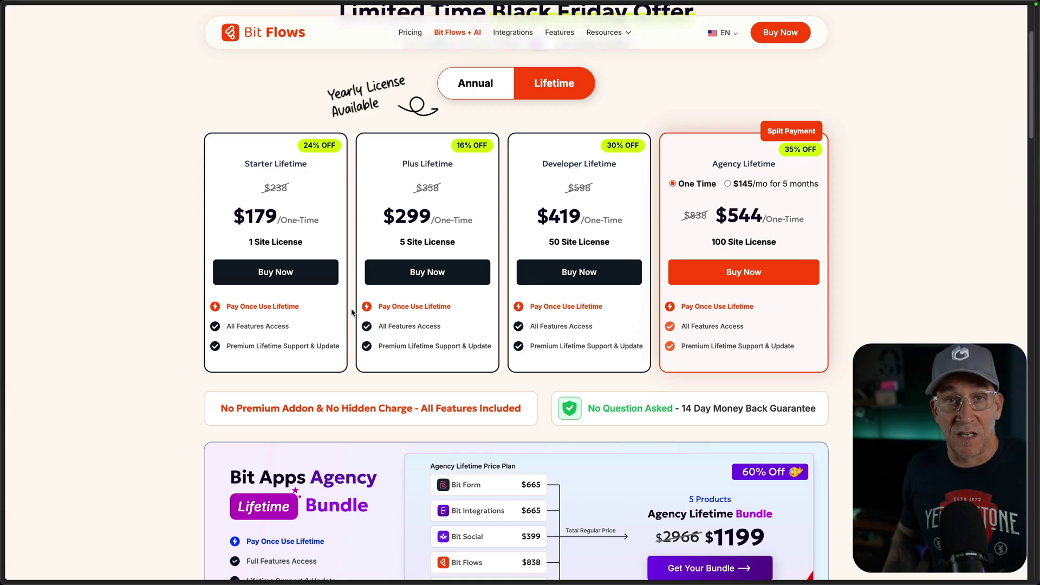
pyautogui.scroll(-9, 351, 311)
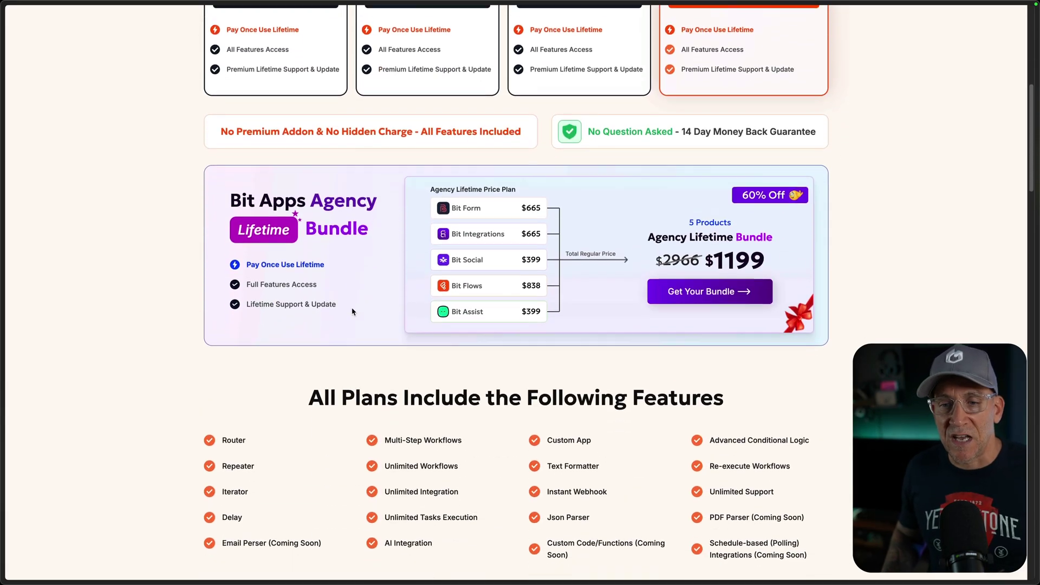
pyautogui.scroll(-4, 352, 312)
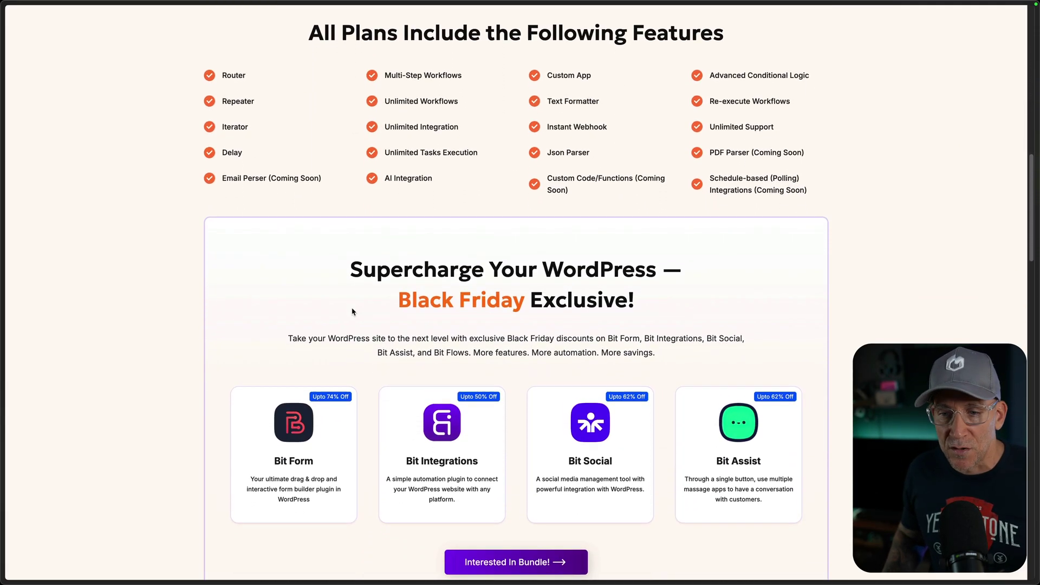
pyautogui.scroll(8, 352, 307)
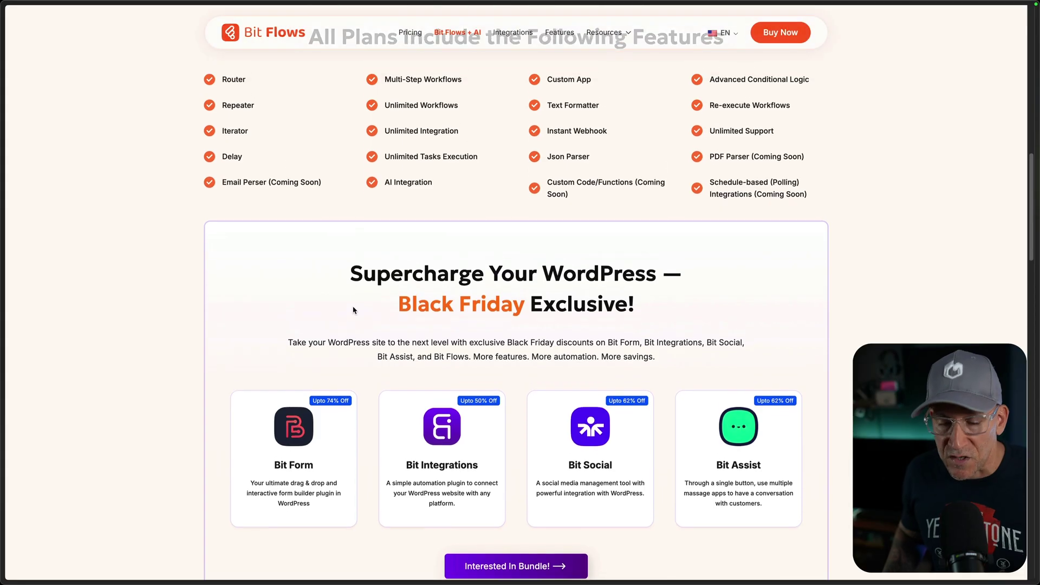
pyautogui.scroll(5, 355, 308)
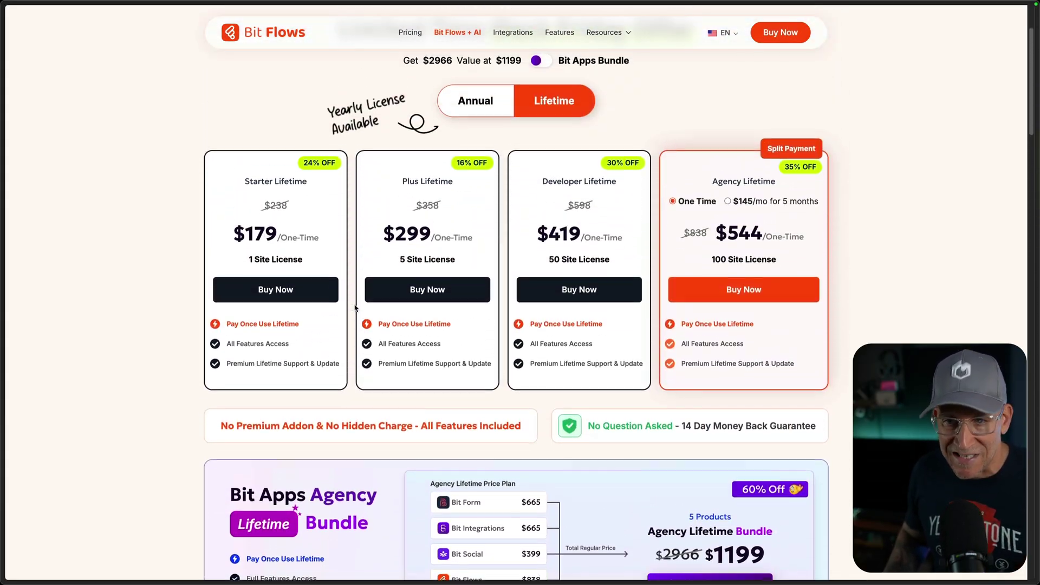